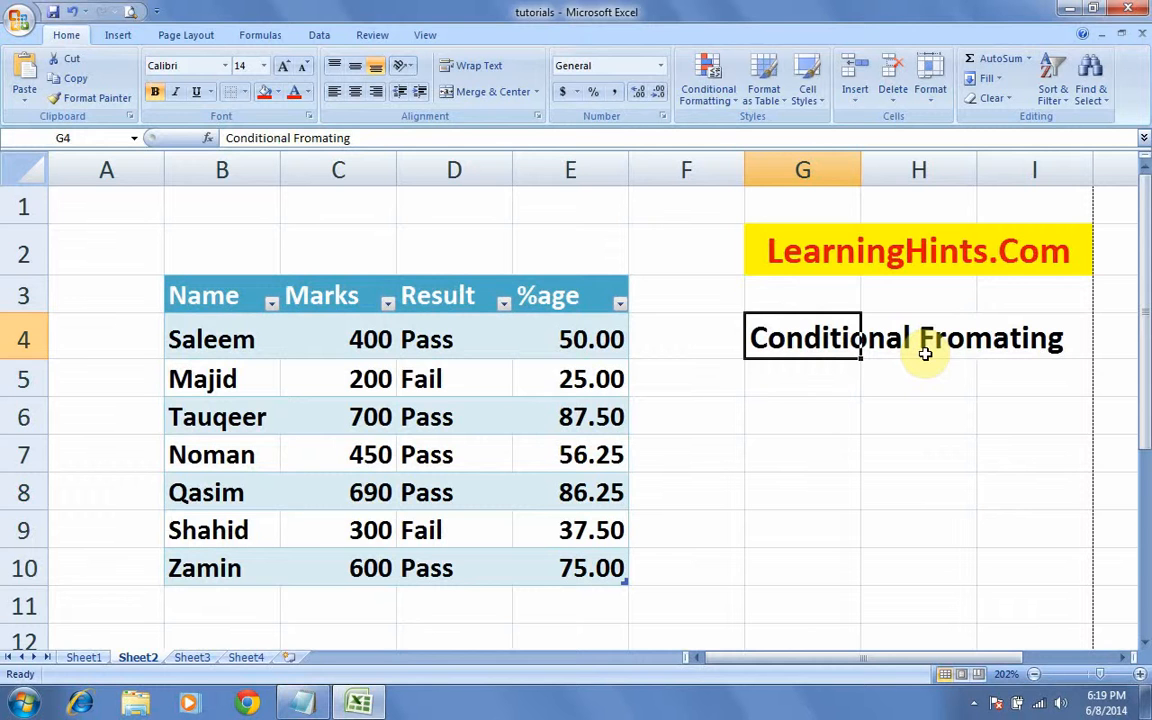
{"action": "left_click", "coordinate": [597, 346]}
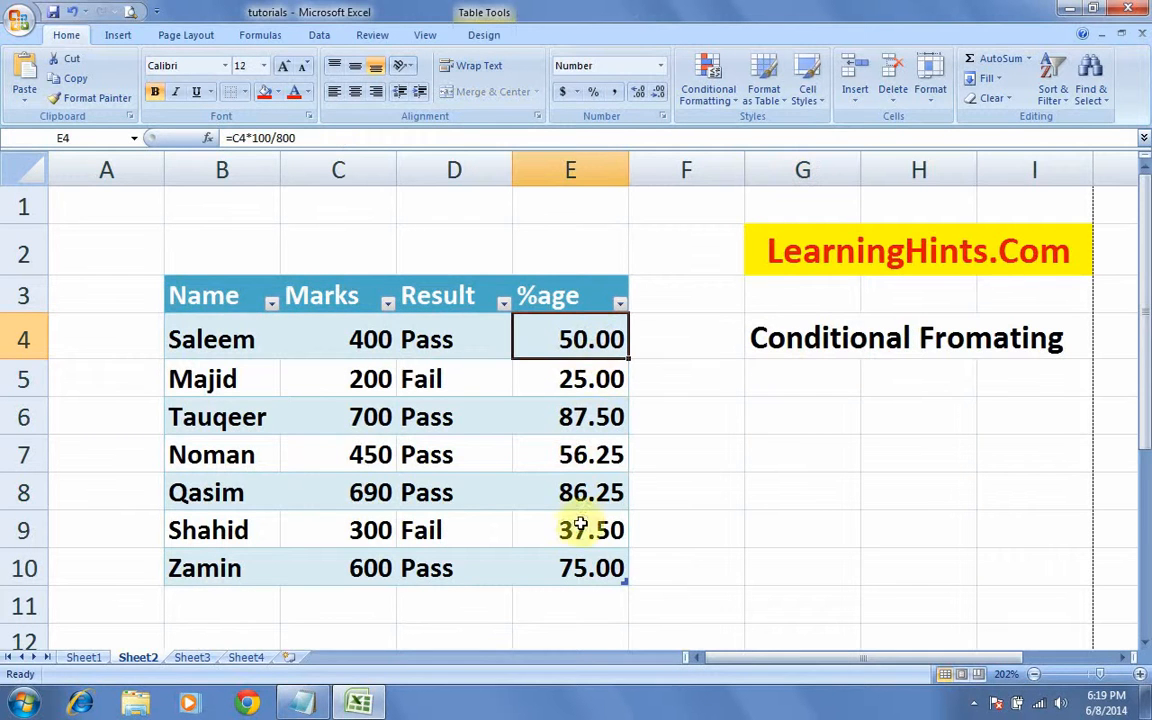
{"action": "left_click", "coordinate": [444, 344]}
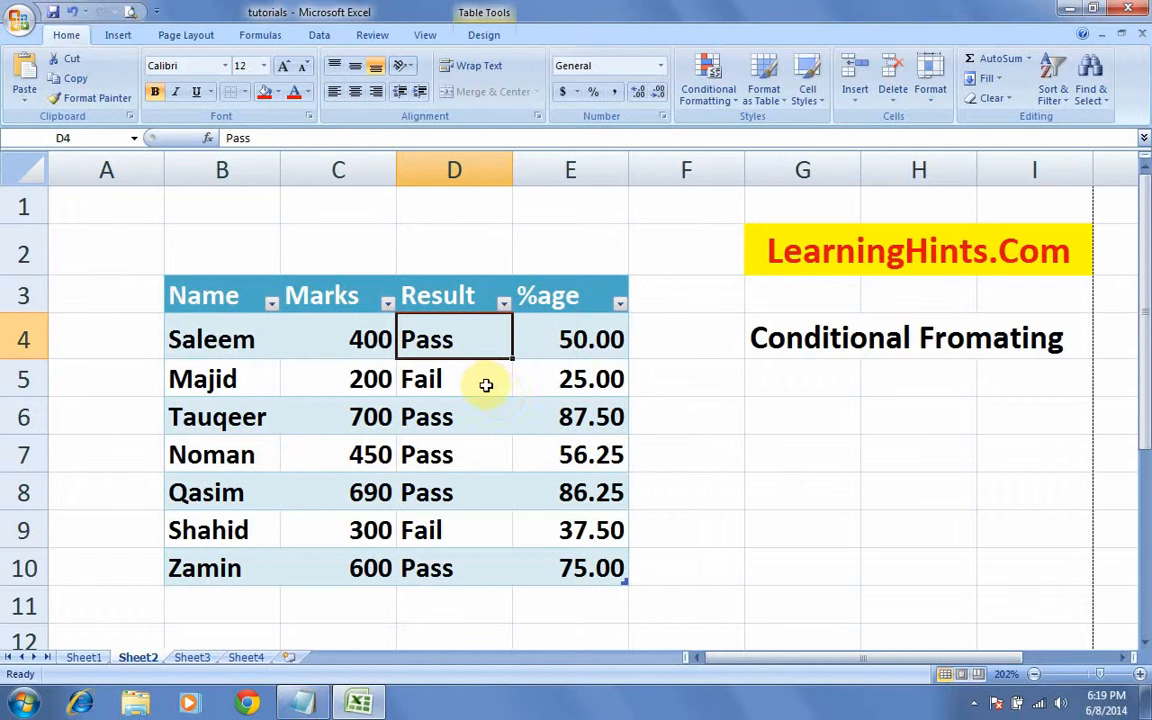
{"action": "left_click", "coordinate": [441, 298]}
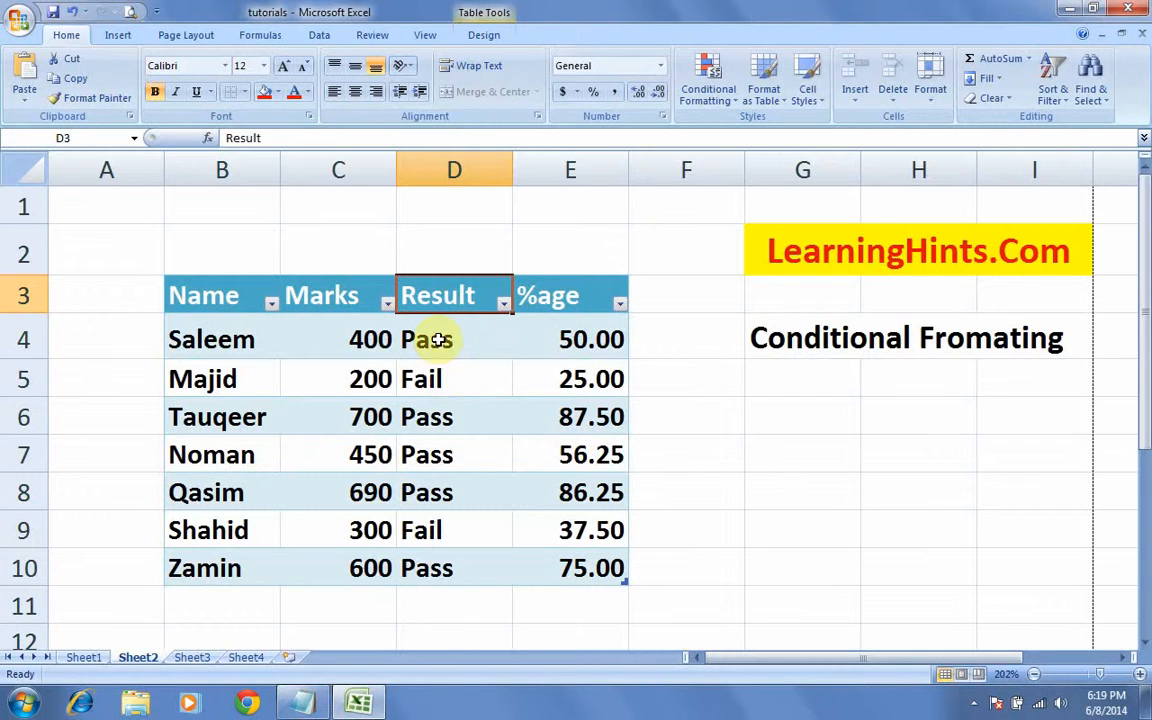
{"action": "left_click_drag", "start_coordinate": [440, 345], "coordinate": [455, 568]}
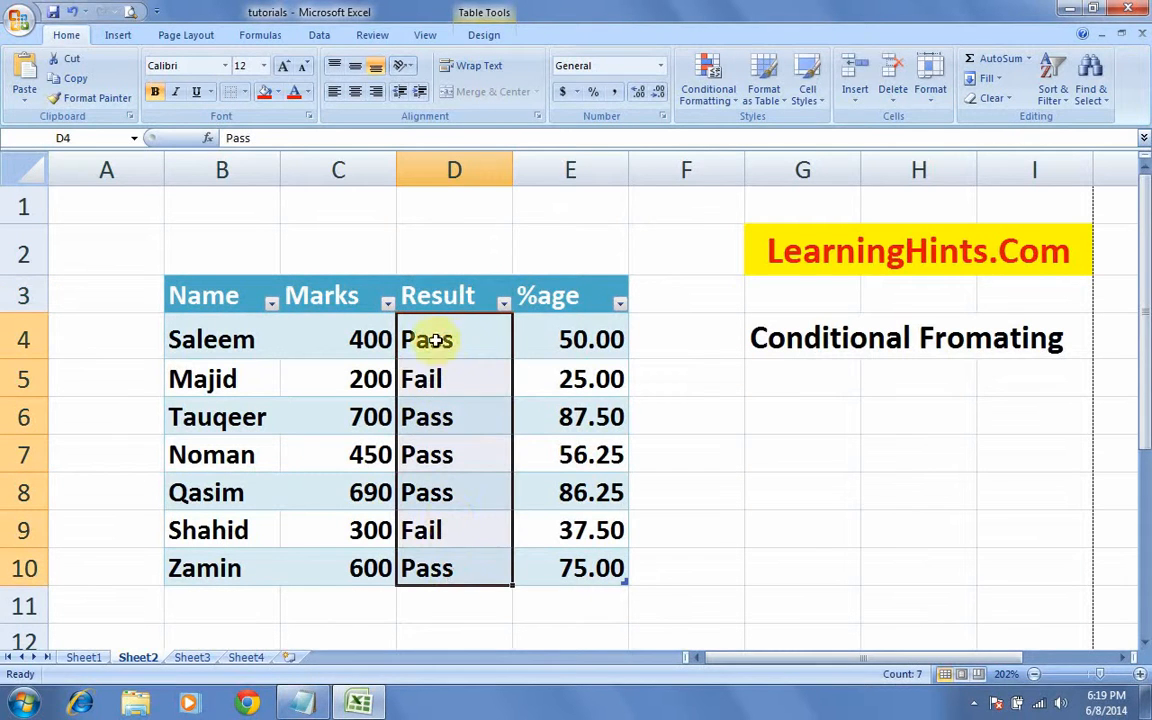
{"action": "left_click", "coordinate": [442, 373]}
Step: Fill the Pass cell D4 with light green and the Fail cell D5 with red
{"action": "left_click", "coordinate": [453, 341]}
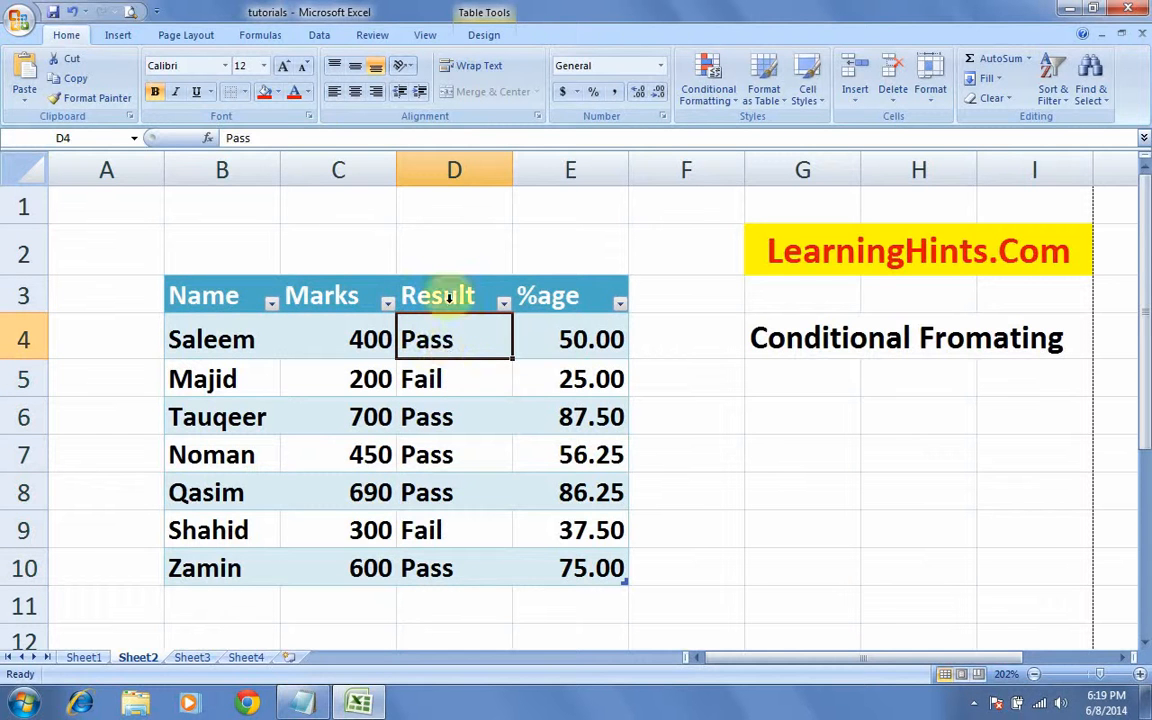
{"action": "left_click", "coordinate": [277, 95]}
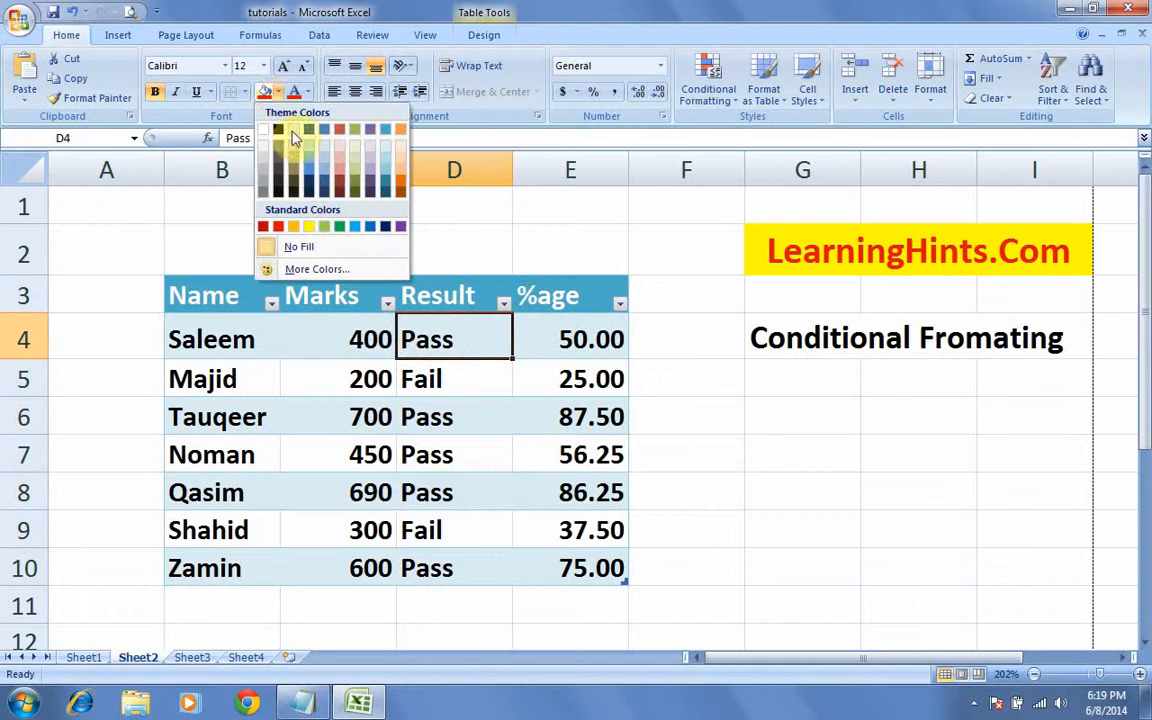
{"action": "left_click", "coordinate": [314, 226]}
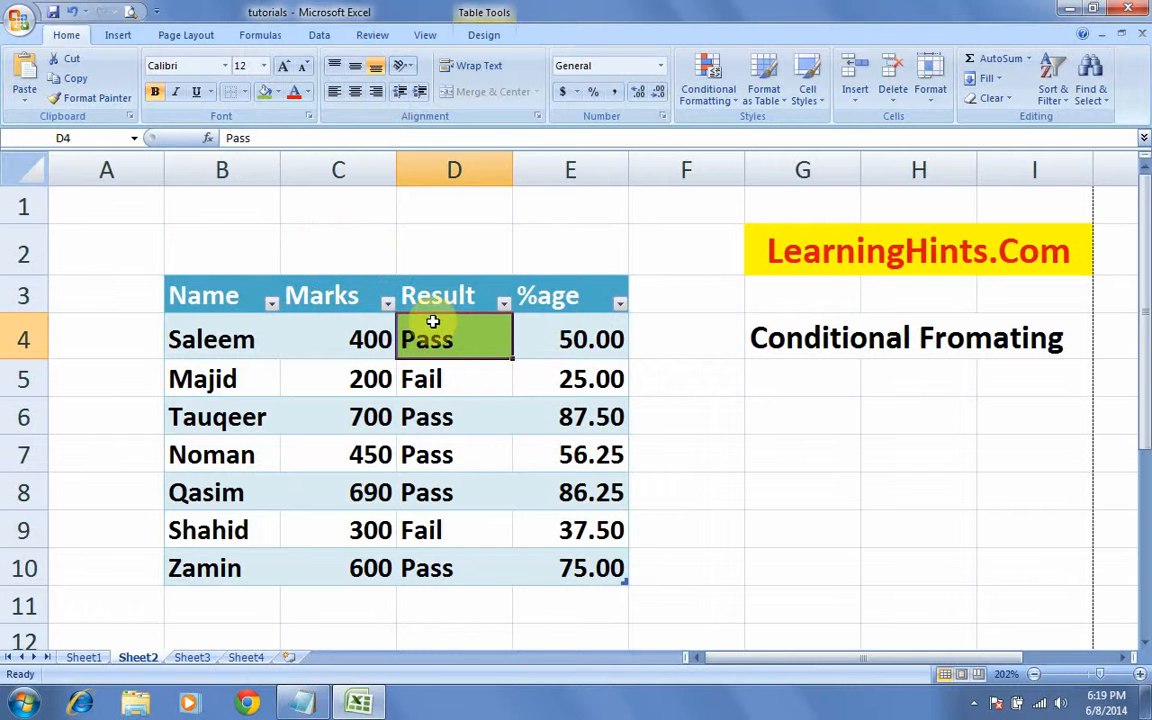
{"action": "left_click", "coordinate": [437, 378]}
{"action": "left_click", "coordinate": [281, 93]}
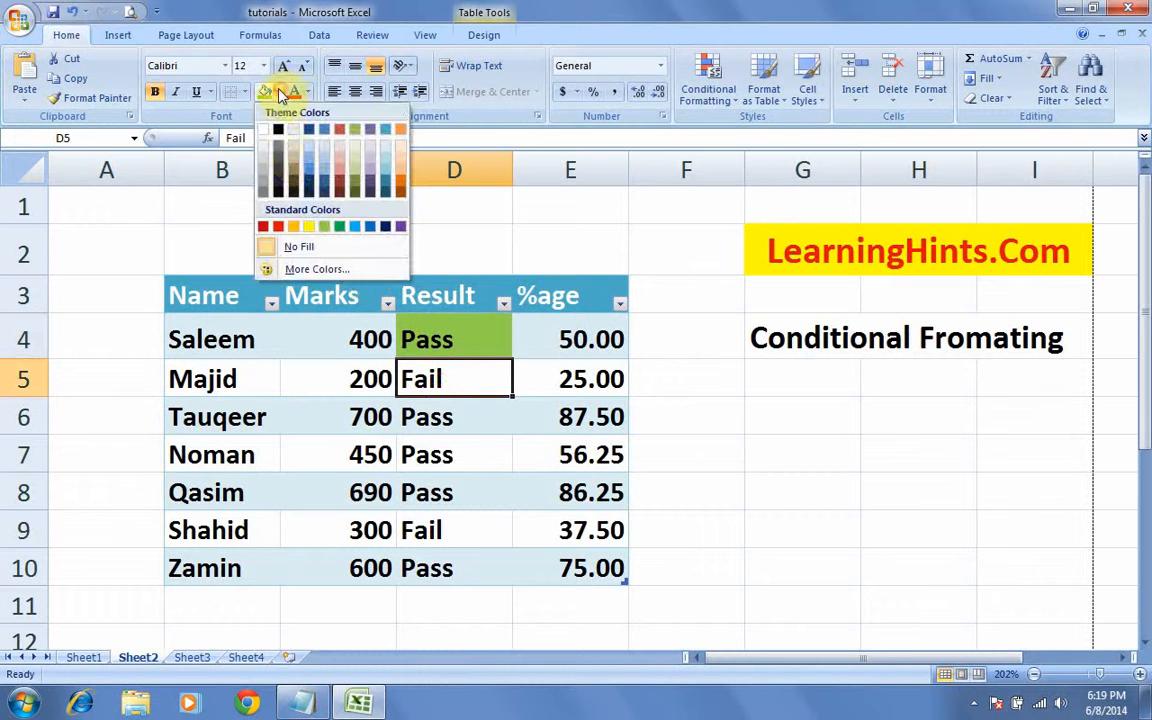
{"action": "left_click", "coordinate": [278, 226]}
Step: Undo the manual fill colors on cells D4 and D5
{"action": "left_click", "coordinate": [457, 404]}
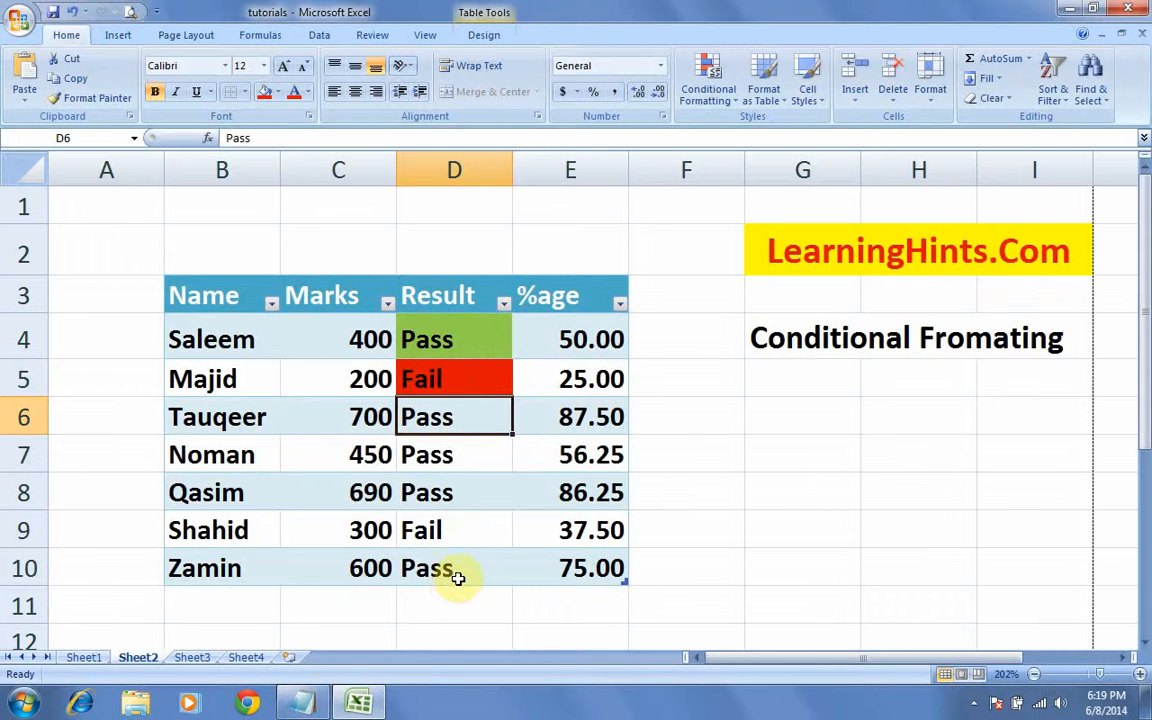
{"action": "left_click", "coordinate": [473, 461]}
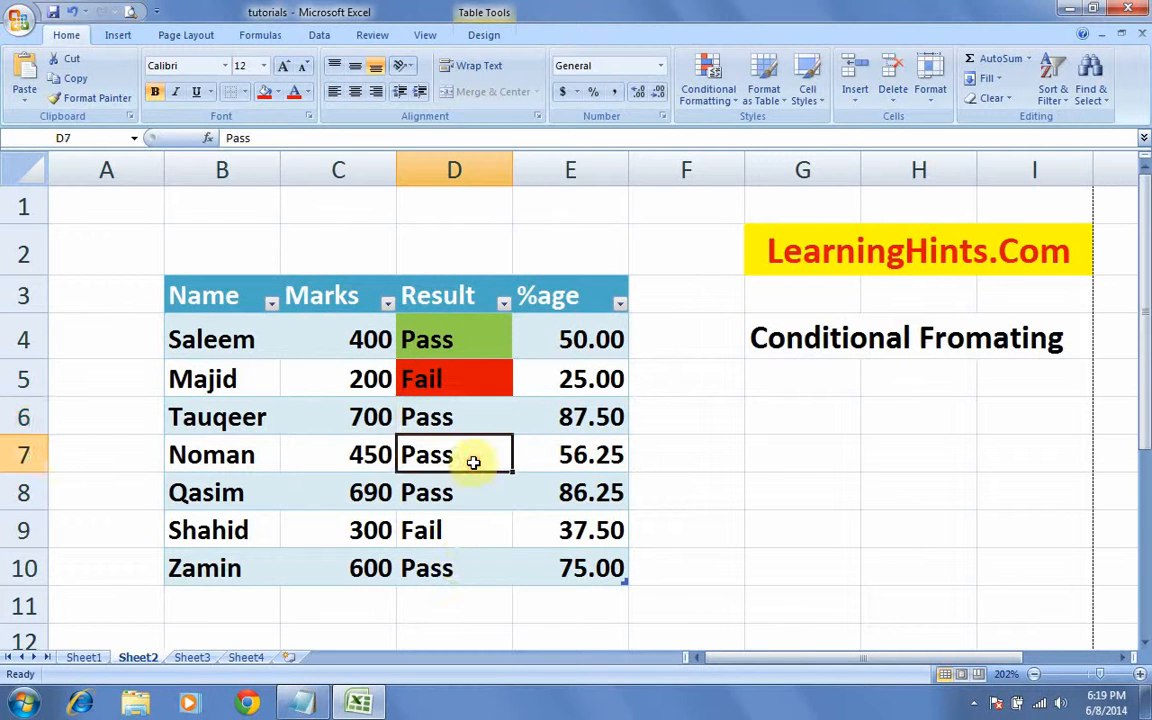
{"action": "key", "text": "ctrl+z"}
{"action": "key", "text": "ctrl+z"}
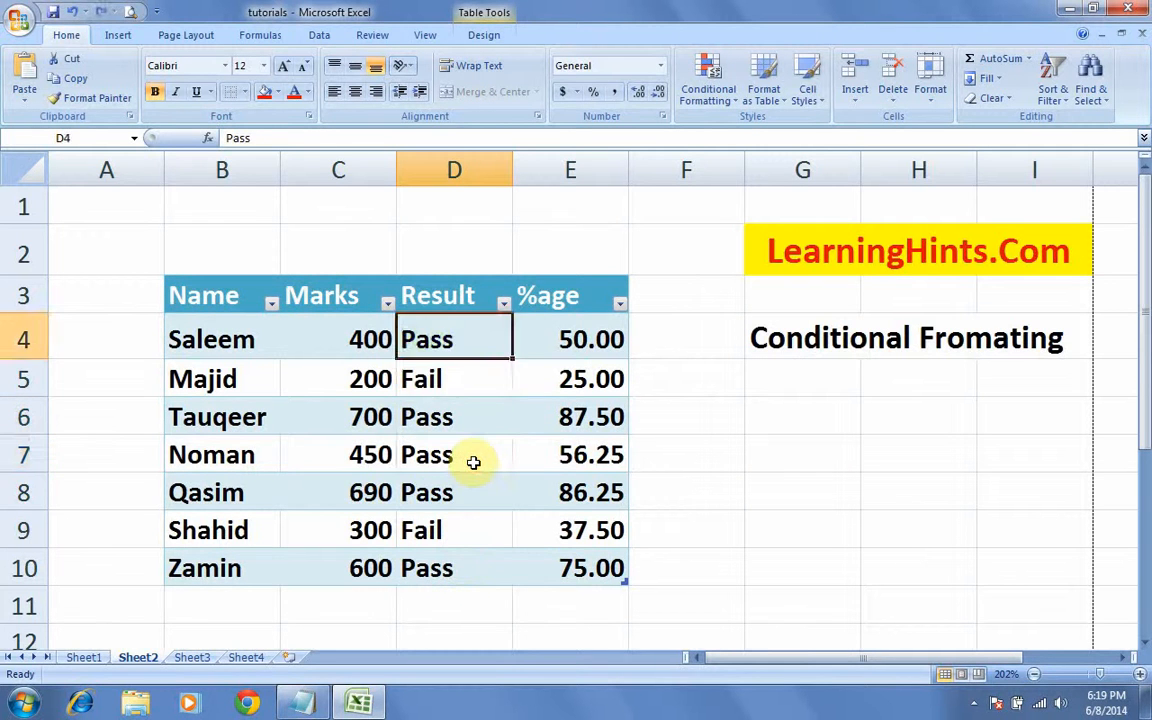
{"action": "left_click", "coordinate": [478, 378]}
{"action": "left_click_drag", "start_coordinate": [463, 338], "coordinate": [445, 570]}
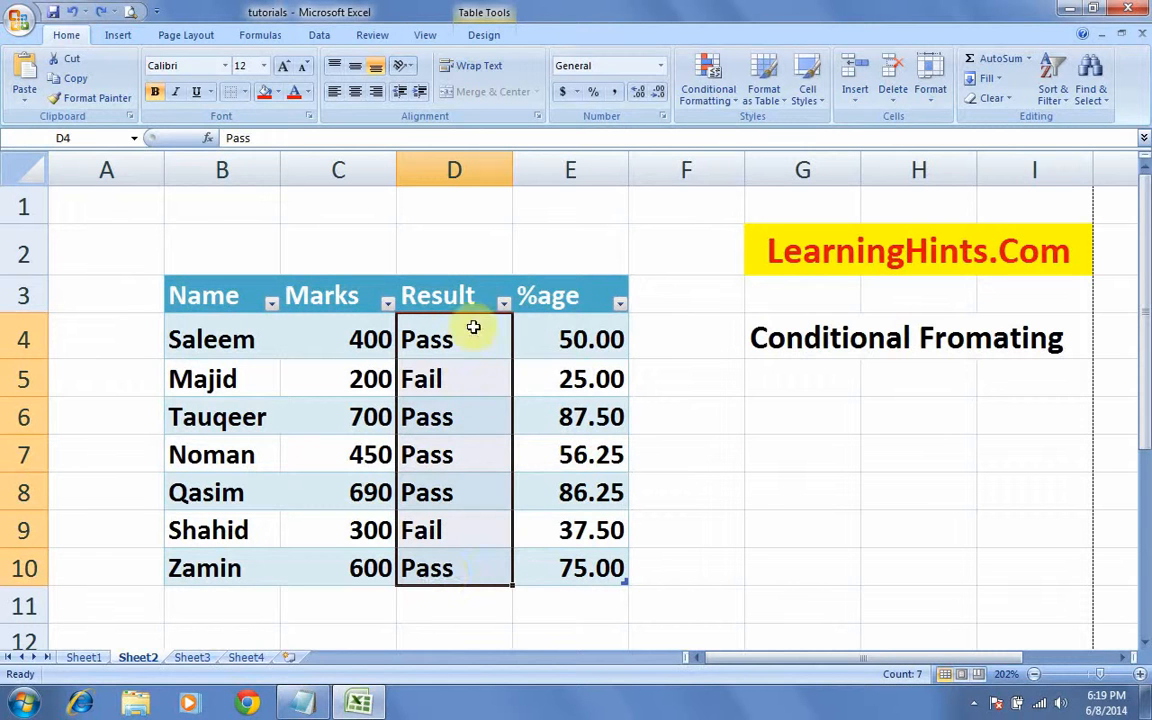
{"action": "left_click", "coordinate": [532, 342]}
Step: Start an Equal To conditional formatting rule on the Result cells D4:D10 with "Pass" as the value to match
{"action": "left_click", "coordinate": [474, 338]}
{"action": "left_click_drag", "start_coordinate": [474, 338], "coordinate": [492, 563]}
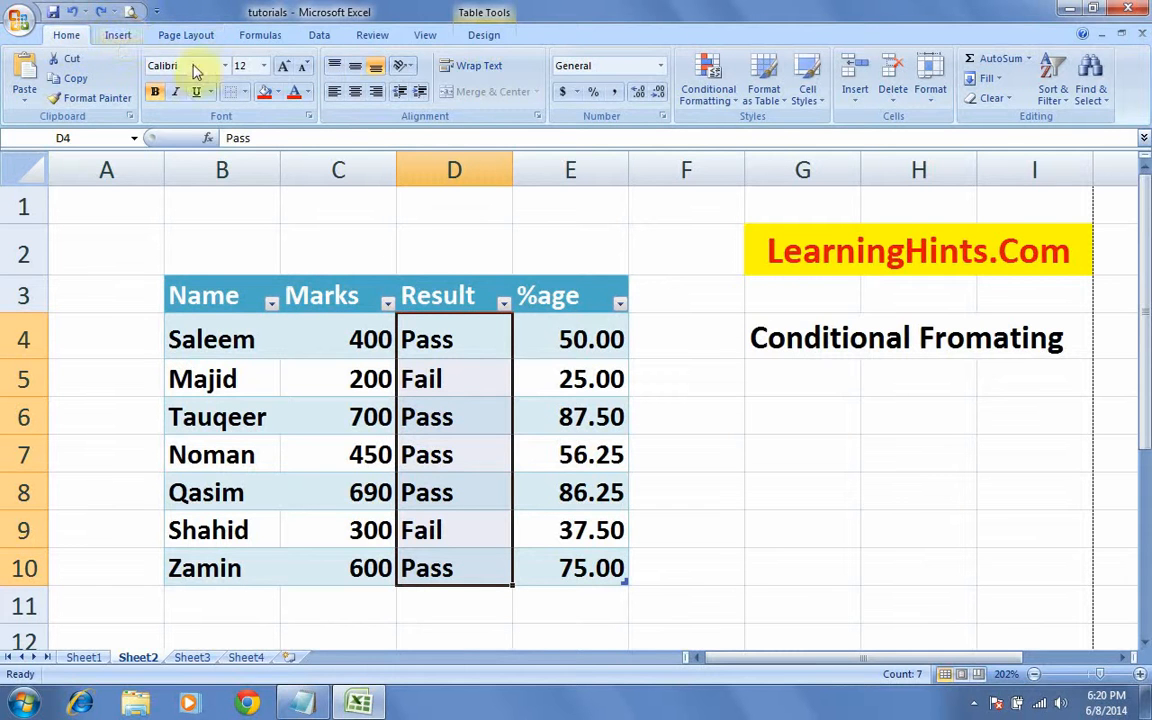
{"action": "left_click", "coordinate": [738, 106]}
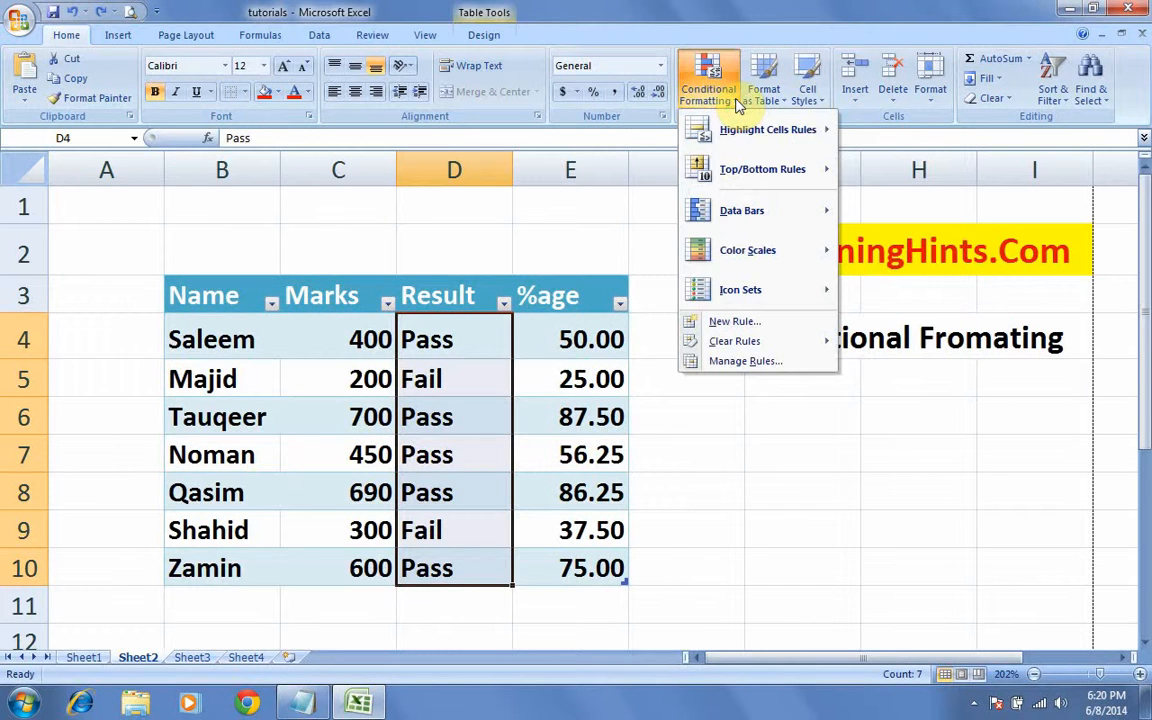
{"action": "mouse_move", "coordinate": [743, 283]}
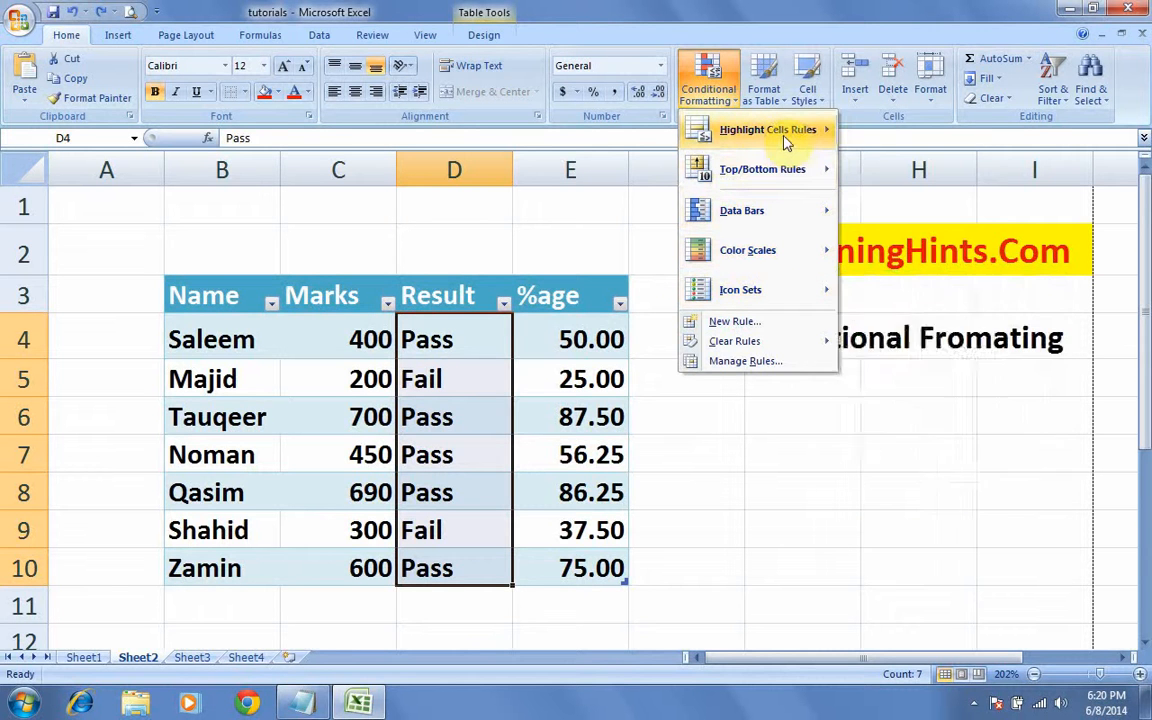
{"action": "mouse_move", "coordinate": [785, 140]}
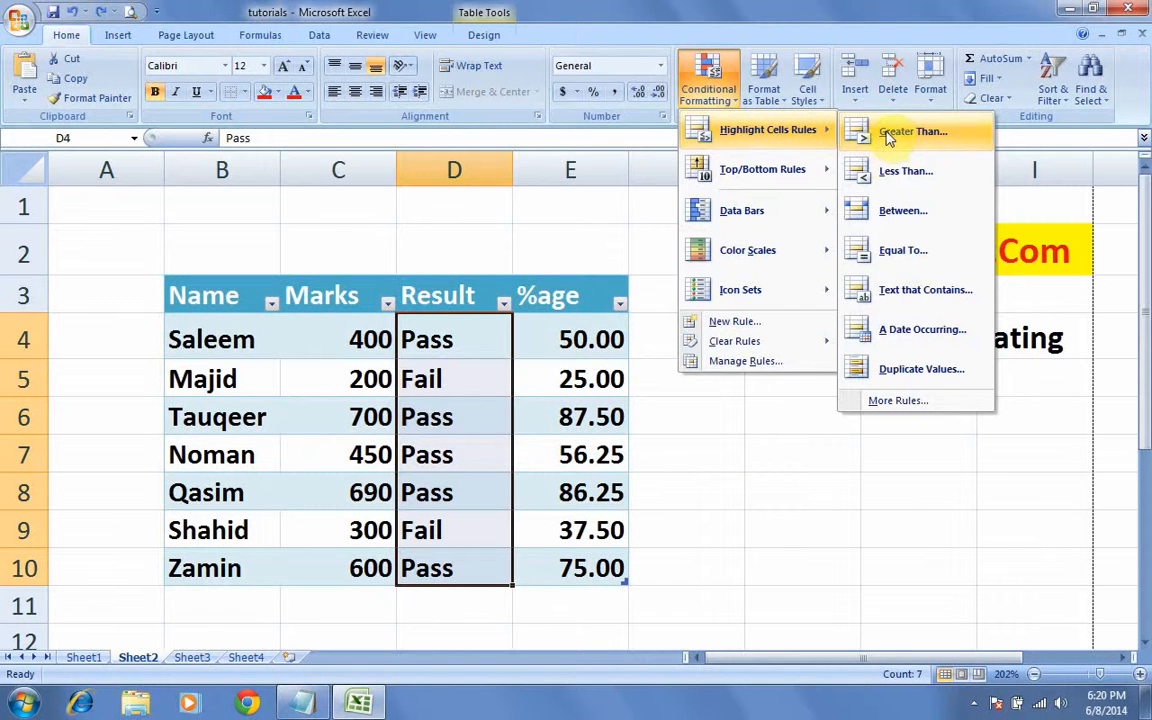
{"action": "left_click", "coordinate": [905, 251]}
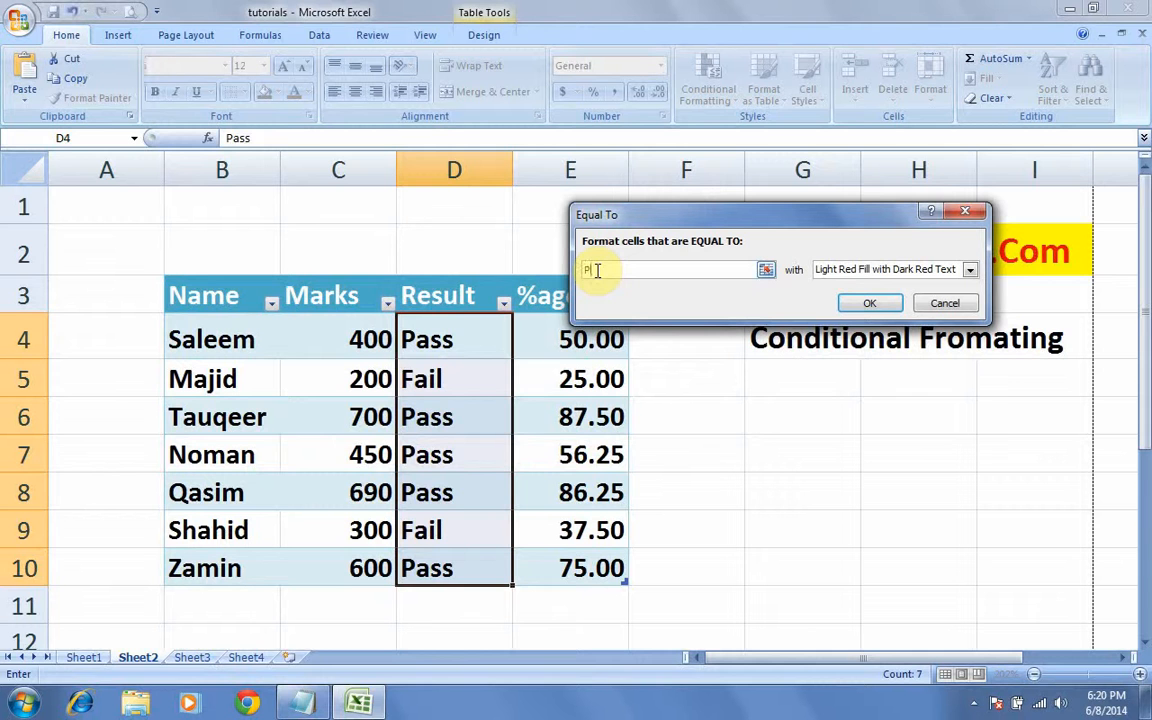
{"action": "type", "text": "Pass"}
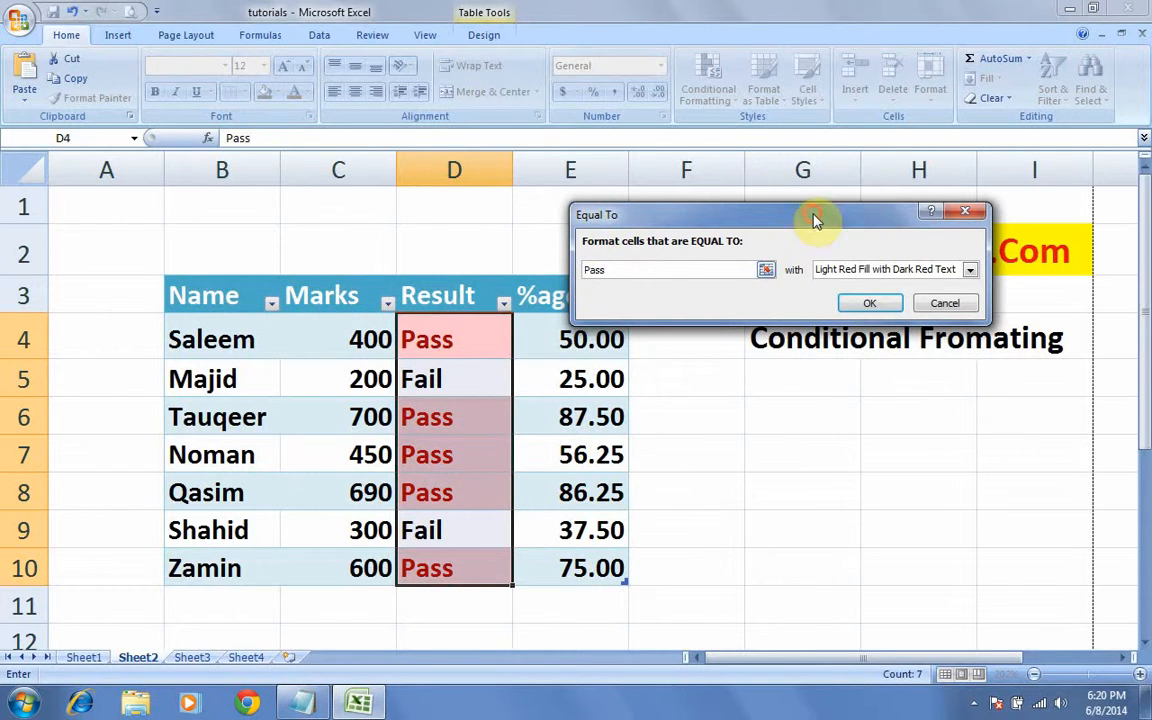
{"action": "left_click_drag", "start_coordinate": [805, 215], "coordinate": [760, 182]}
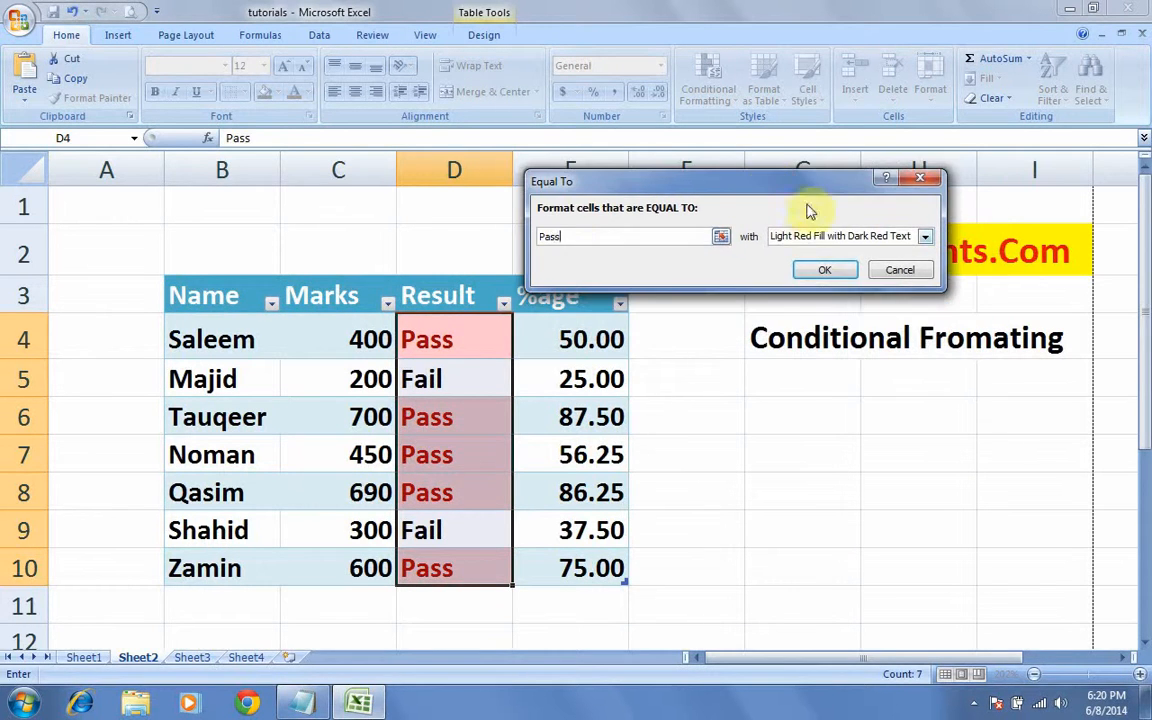
Step: Give the "Pass" rule a custom format with a light green fill and apply it
{"action": "left_click", "coordinate": [924, 236]}
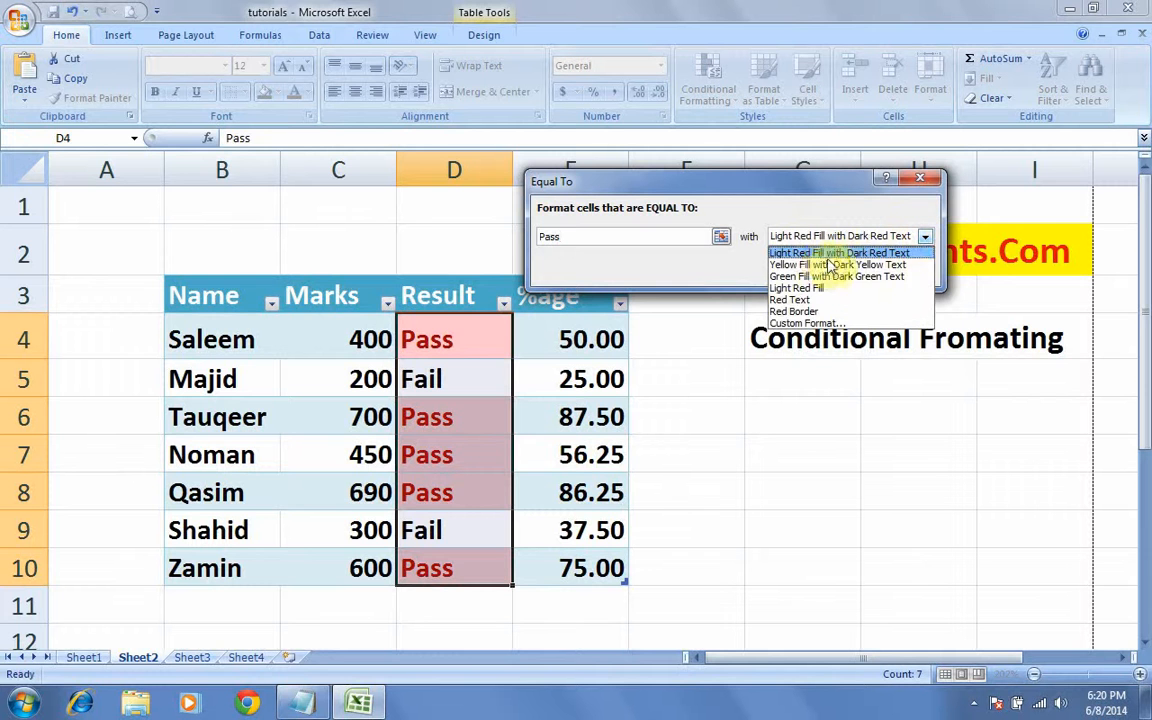
{"action": "left_click", "coordinate": [812, 325]}
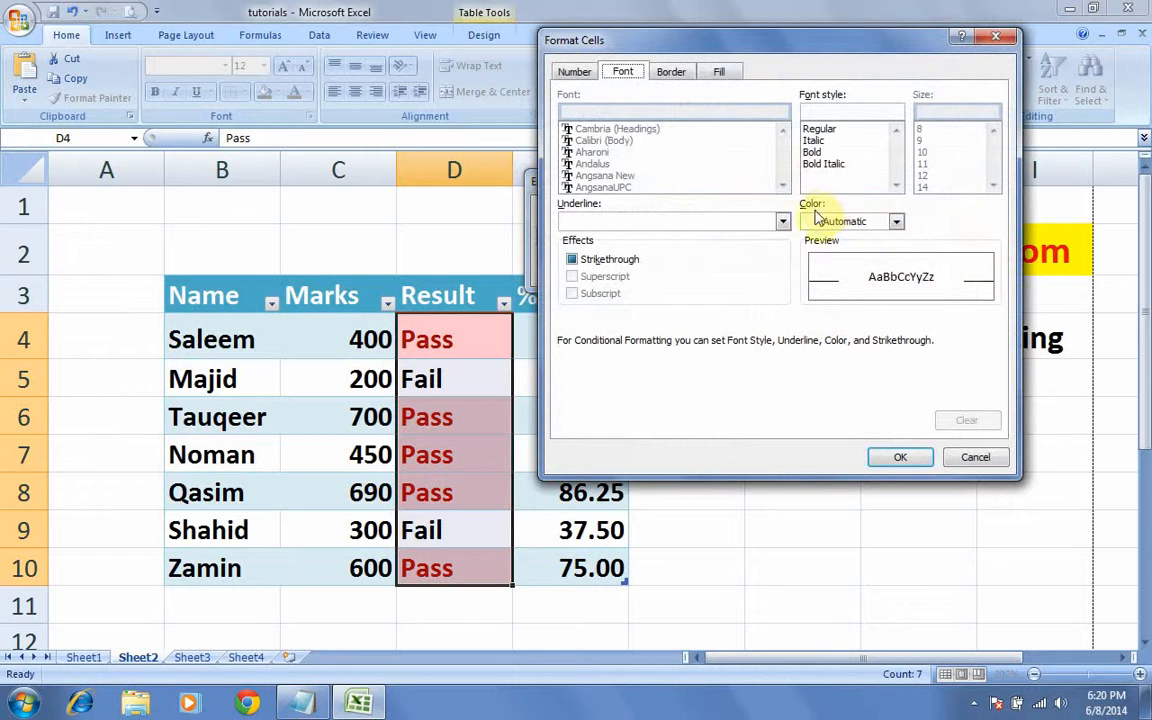
{"action": "left_click", "coordinate": [719, 72]}
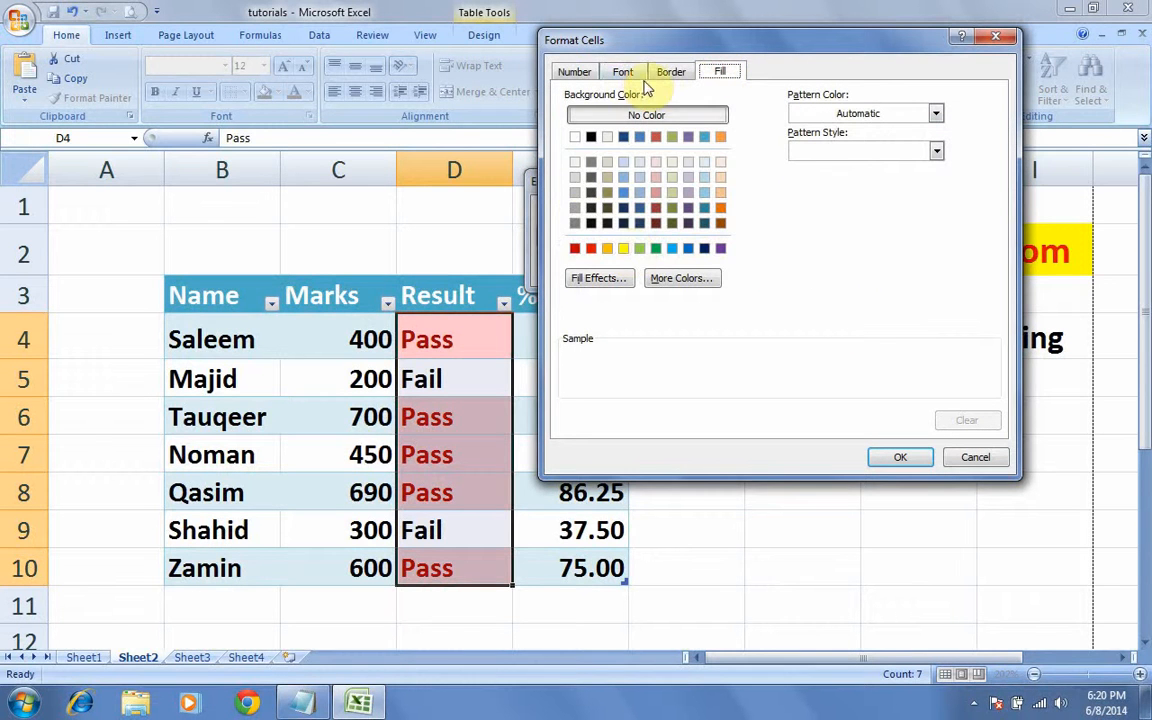
{"action": "left_click", "coordinate": [639, 249]}
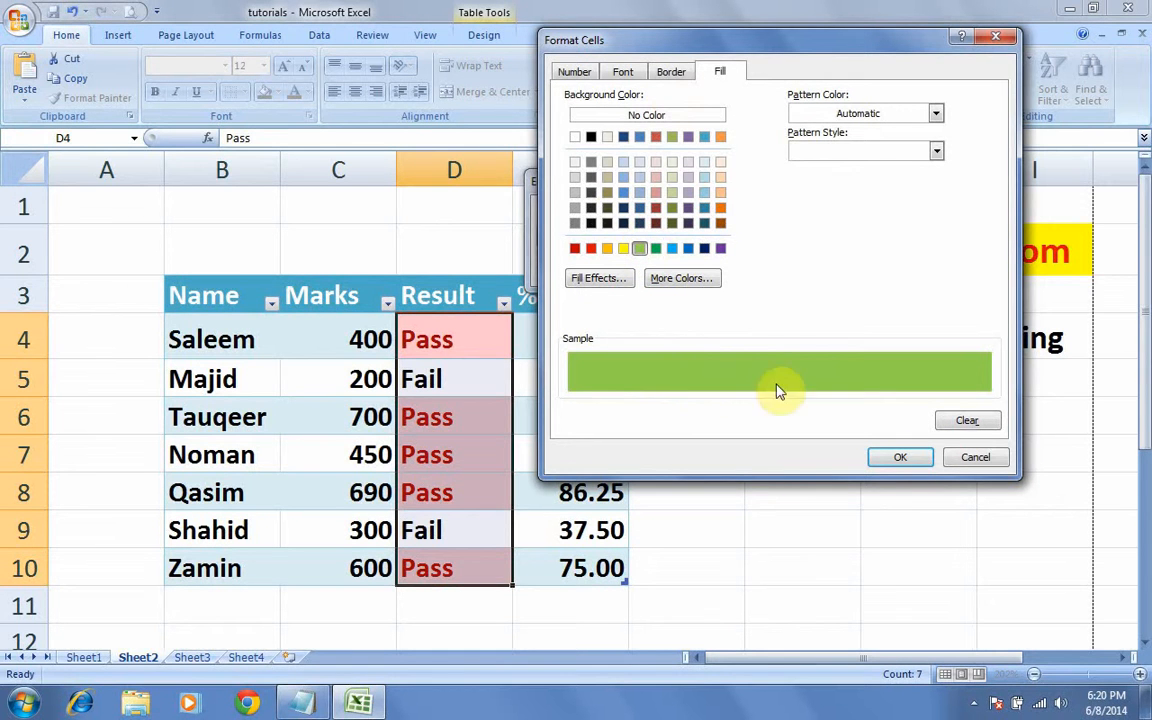
{"action": "left_click", "coordinate": [900, 458]}
{"action": "left_click", "coordinate": [827, 266]}
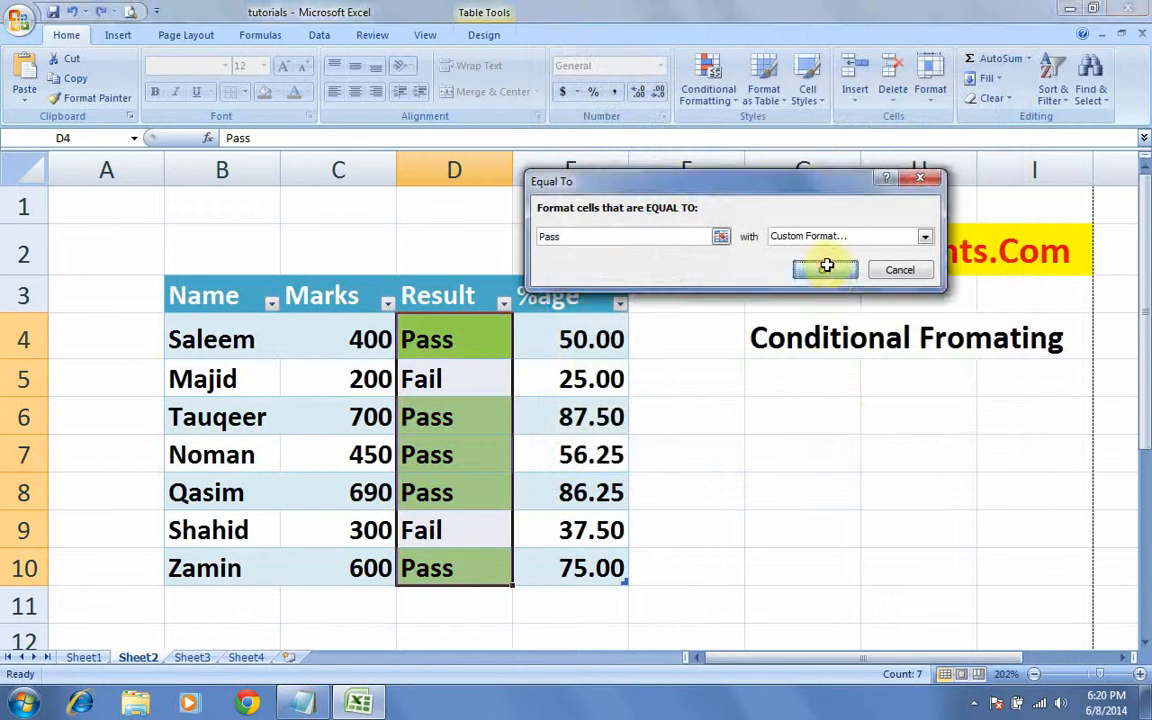
{"action": "left_click", "coordinate": [754, 443]}
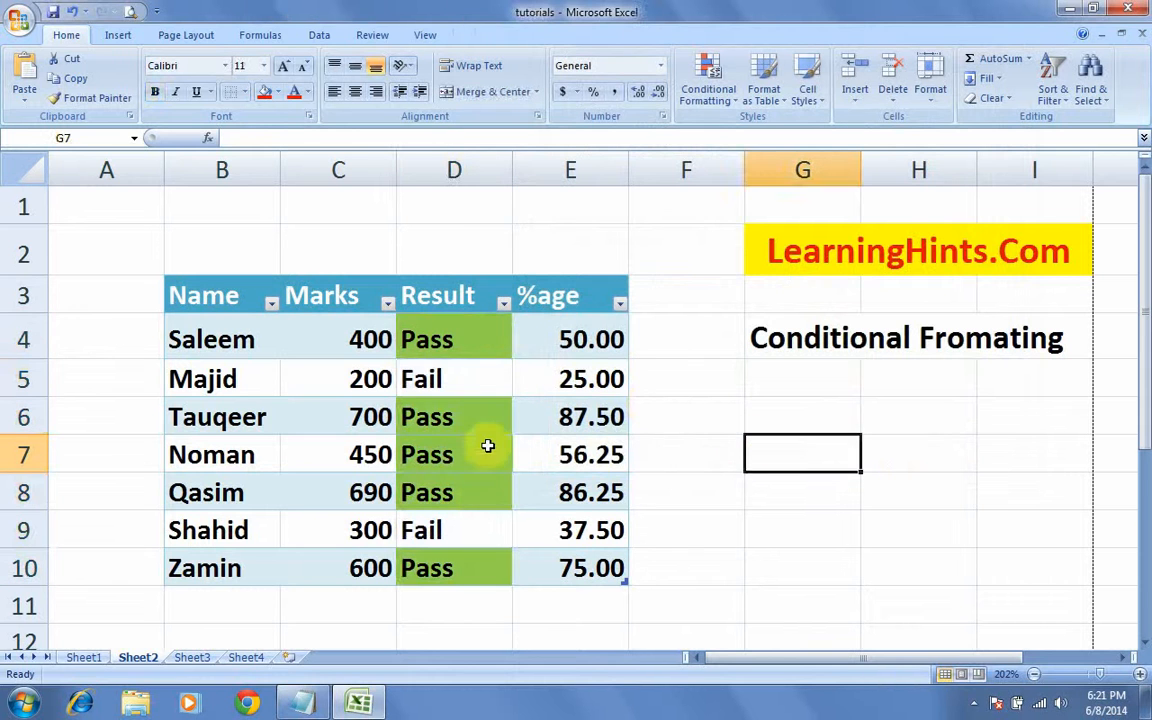
{"action": "left_click_drag", "start_coordinate": [460, 335], "coordinate": [455, 565]}
{"action": "left_click", "coordinate": [735, 98]}
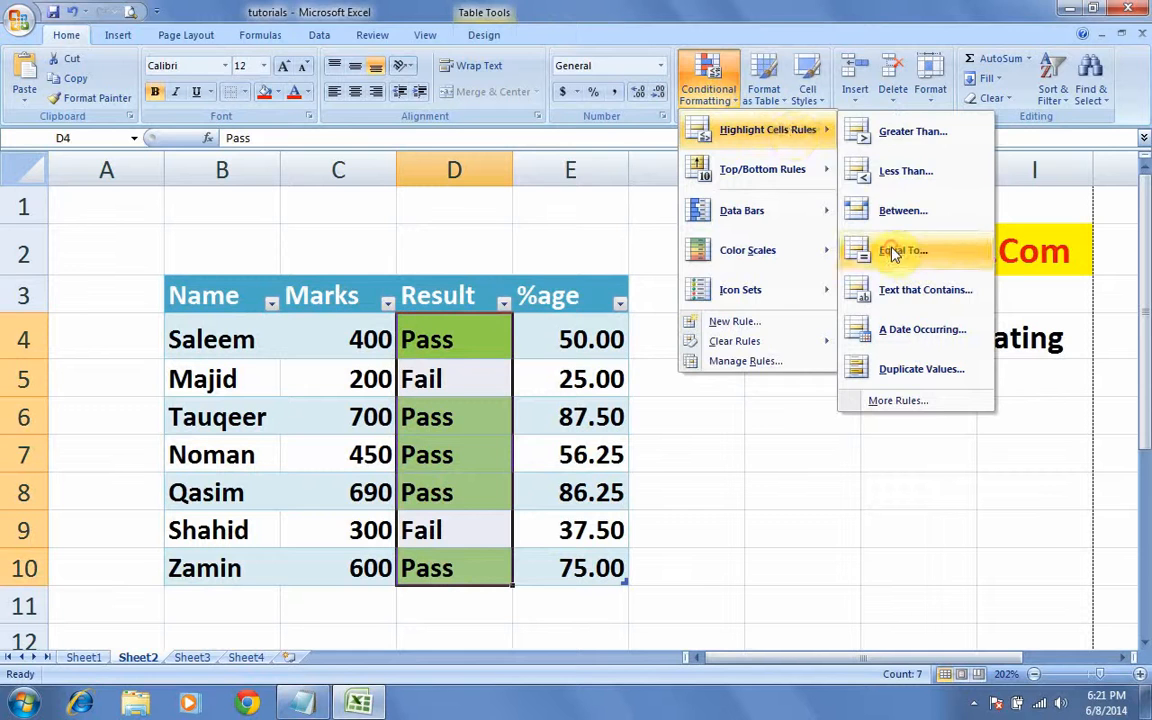
{"action": "left_click", "coordinate": [855, 248]}
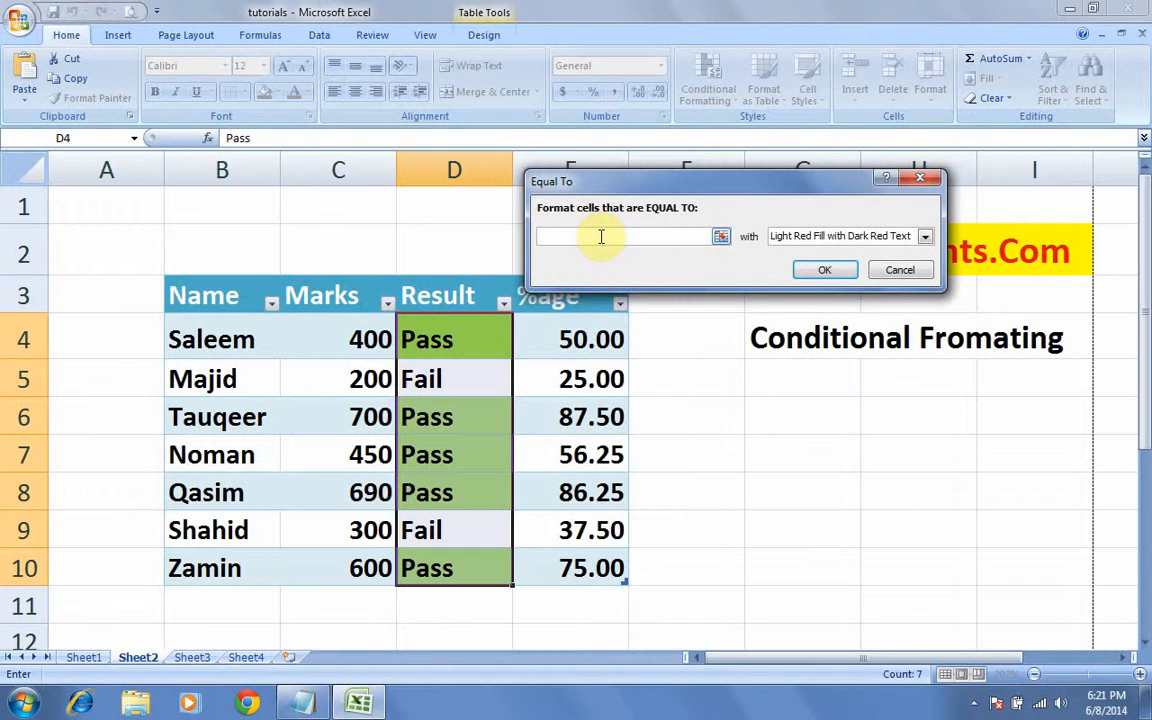
{"action": "type", "text": "Pass"}
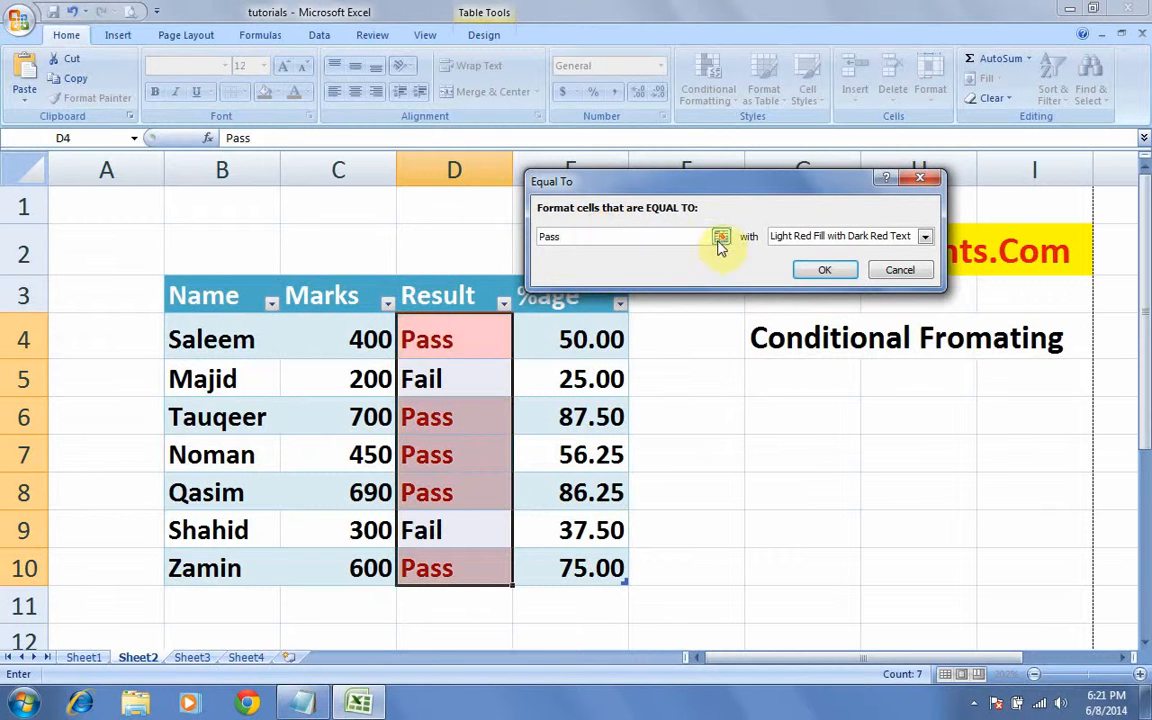
{"action": "left_click", "coordinate": [778, 237]}
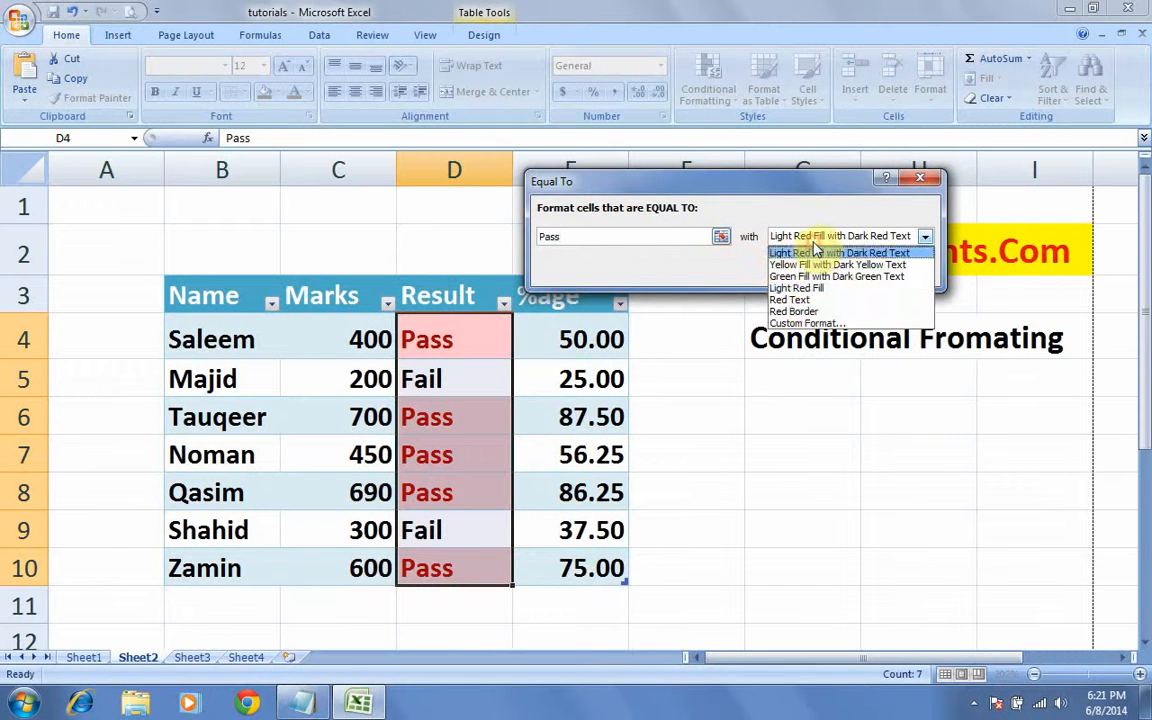
{"action": "left_click", "coordinate": [805, 323]}
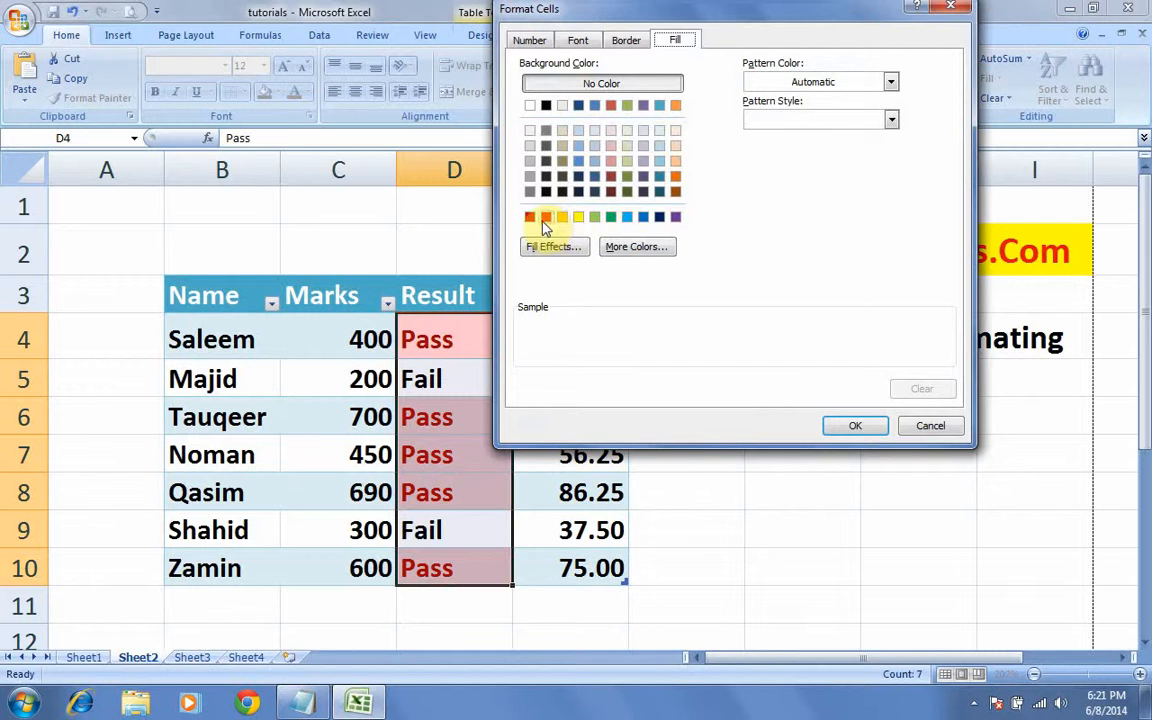
{"action": "left_click", "coordinate": [545, 219]}
{"action": "left_click", "coordinate": [851, 426]}
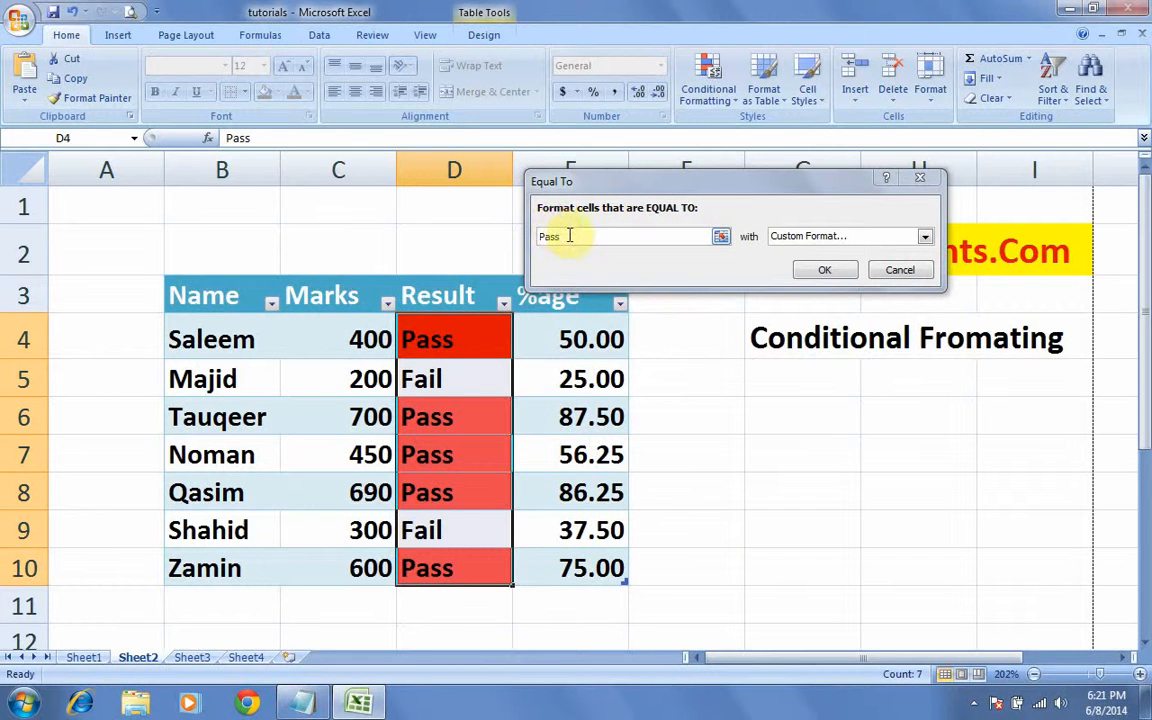
{"action": "left_click", "coordinate": [899, 270]}
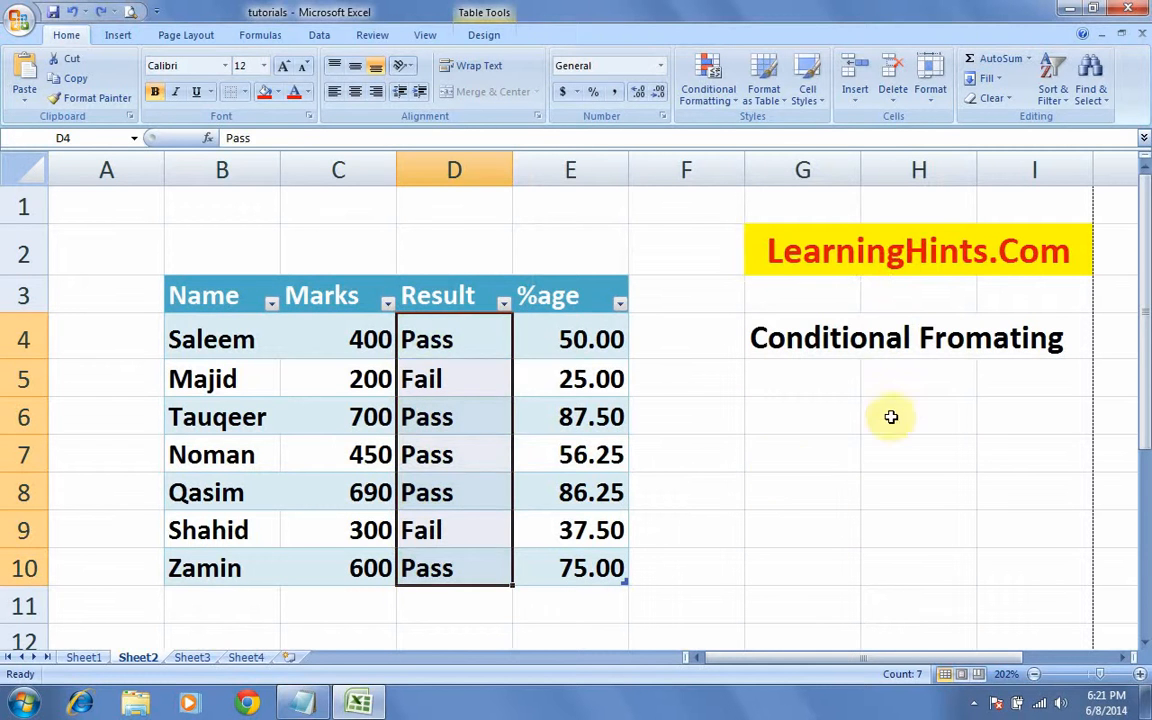
{"action": "left_click", "coordinate": [771, 451]}
Step: Start an Equal To conditional formatting rule on the Result cells D4:D10 that matches "Pass"
{"action": "left_click_drag", "start_coordinate": [466, 335], "coordinate": [465, 561]}
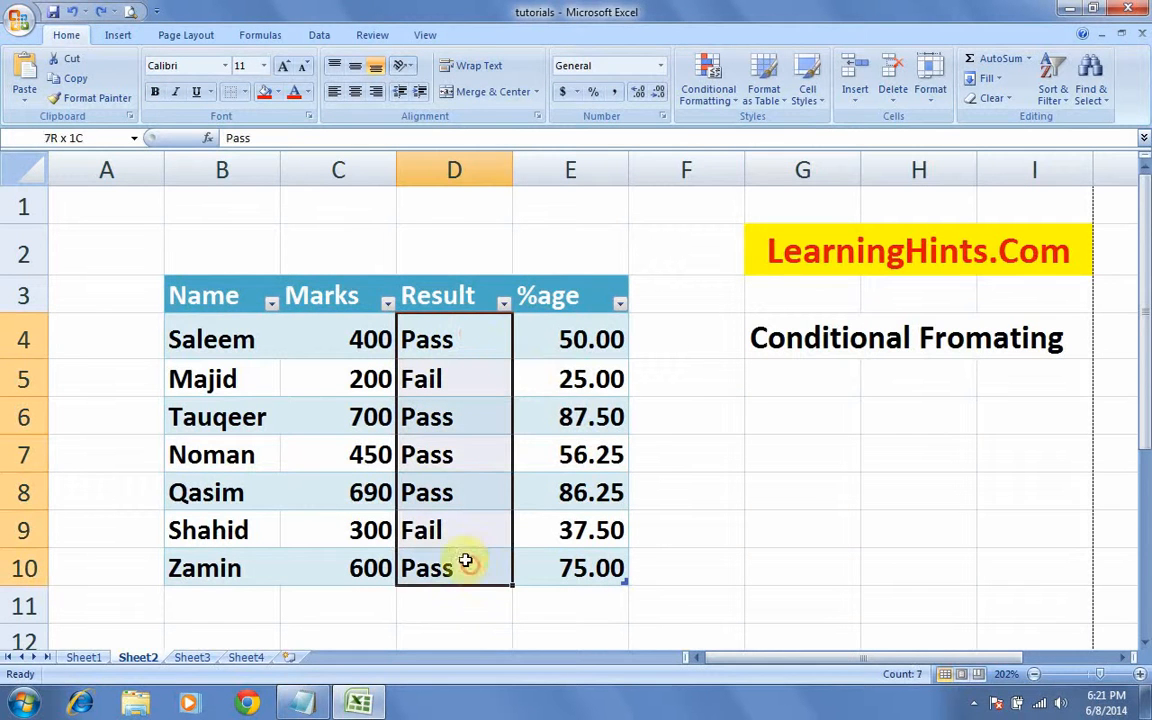
{"action": "left_click", "coordinate": [735, 98]}
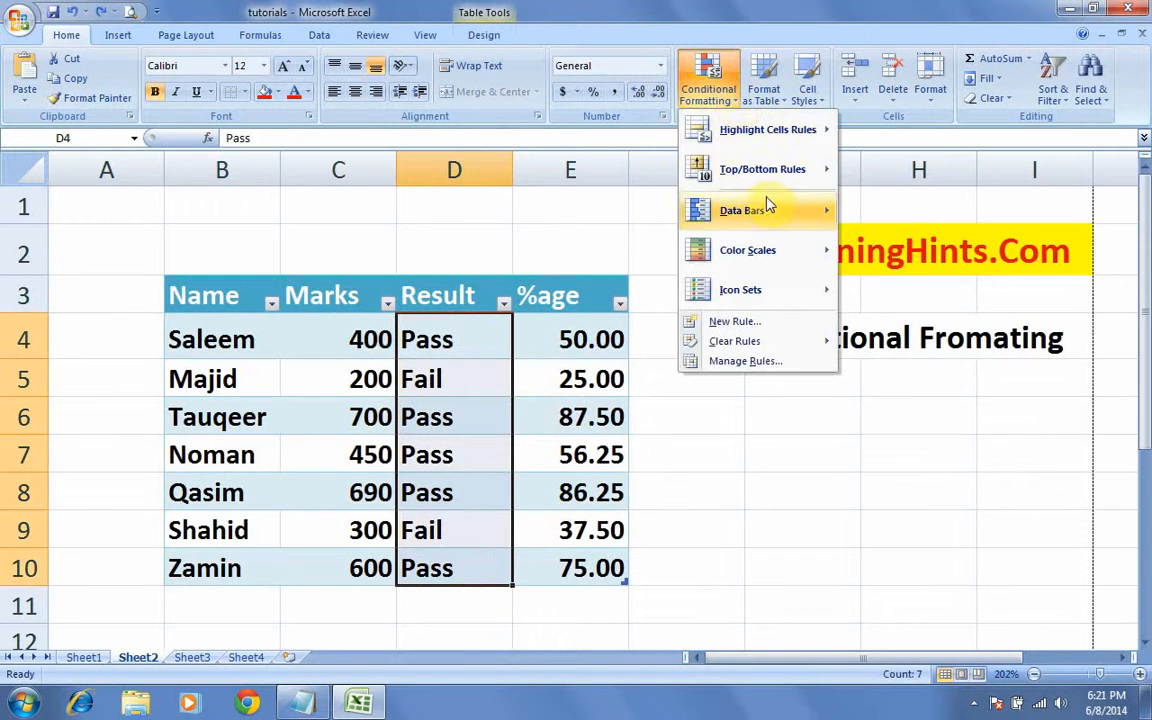
{"action": "mouse_move", "coordinate": [768, 129]}
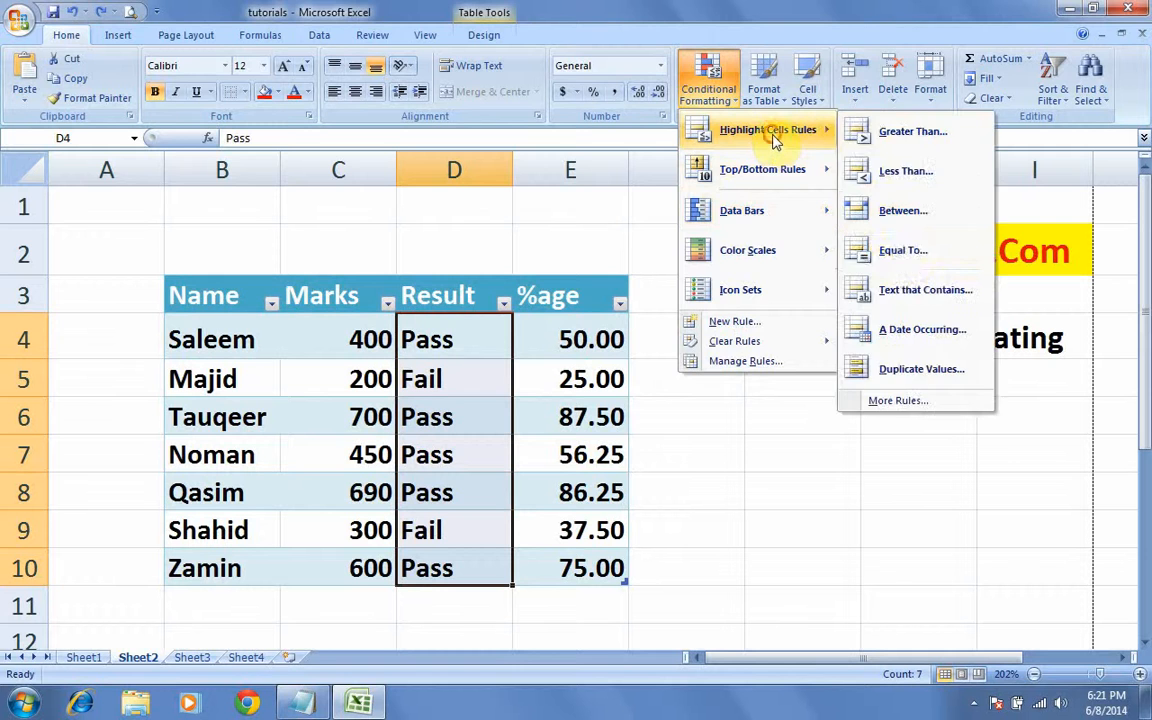
{"action": "left_click", "coordinate": [905, 250]}
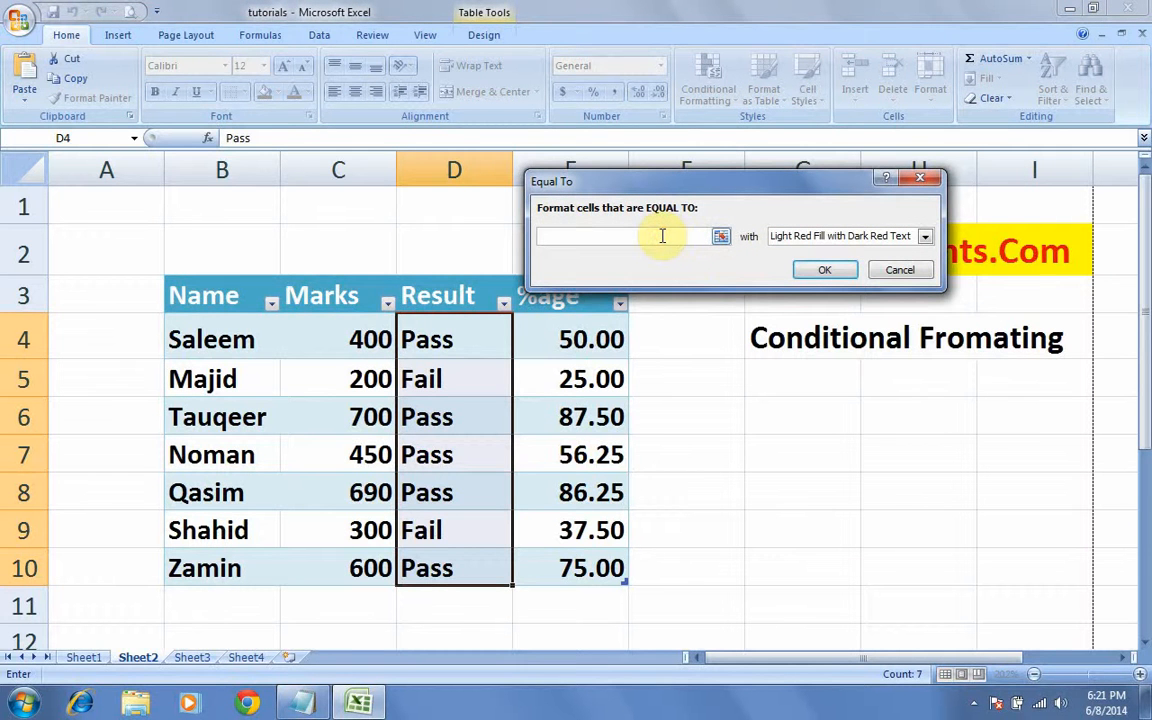
{"action": "type", "text": "Pass"}
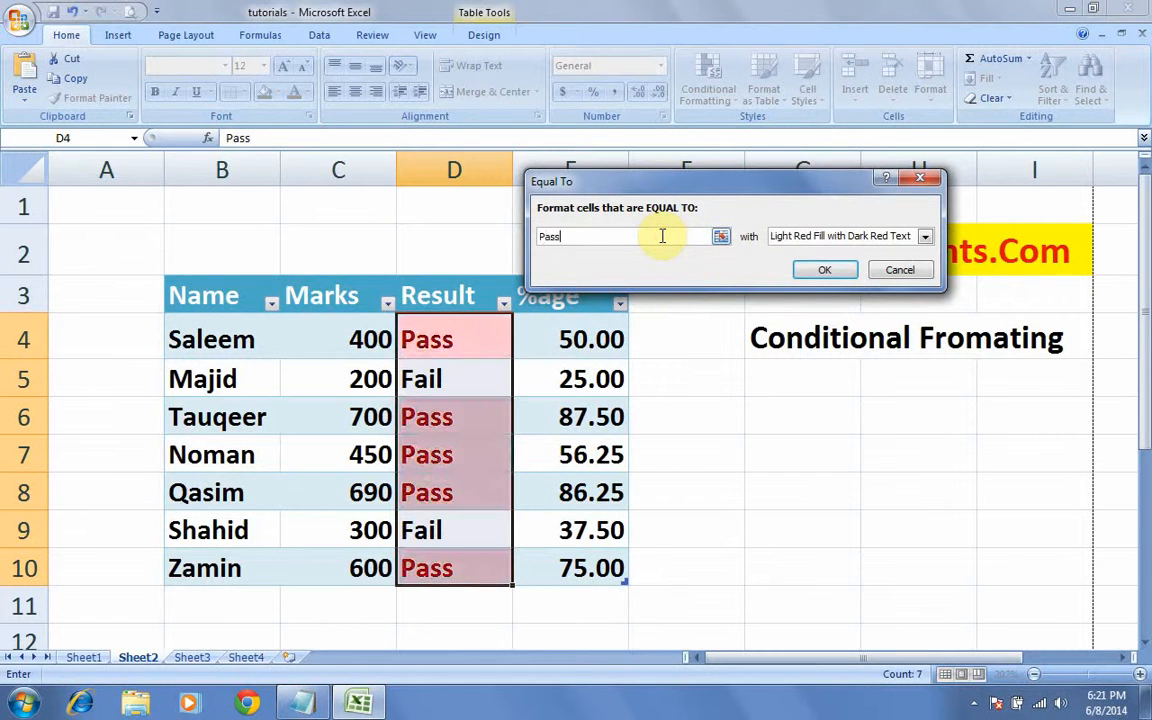
Step: Give the "Pass" rule a custom format with the standard green fill and apply it
{"action": "left_click", "coordinate": [922, 236]}
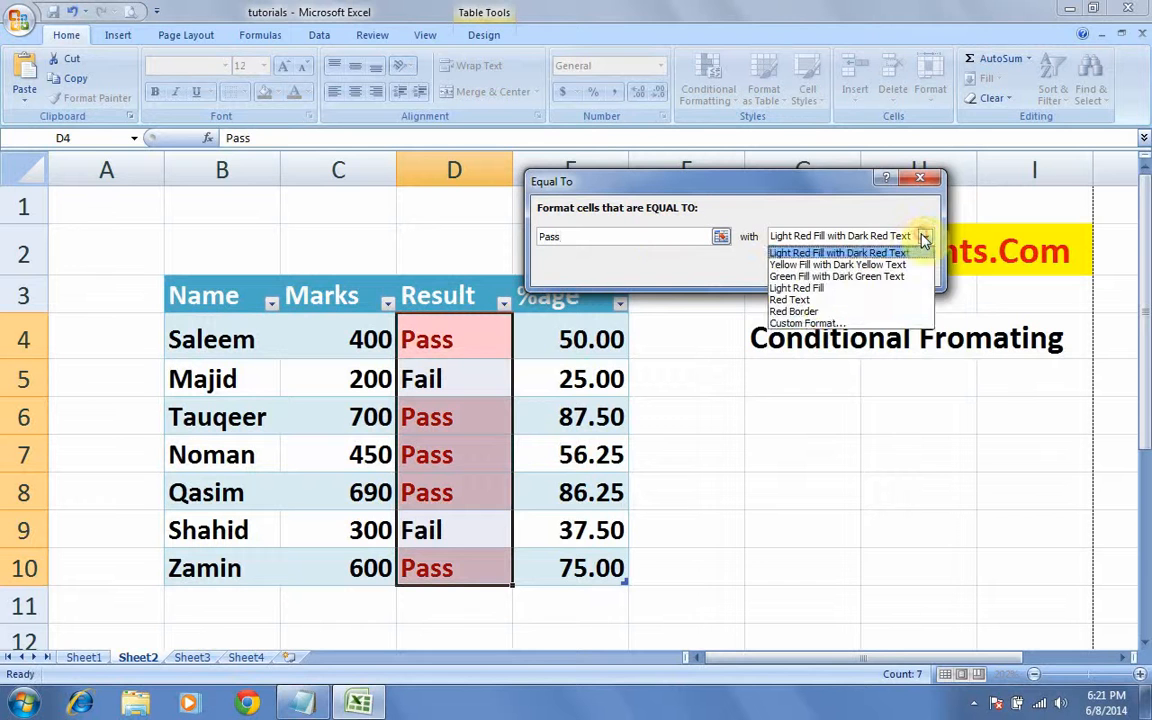
{"action": "left_click", "coordinate": [820, 325]}
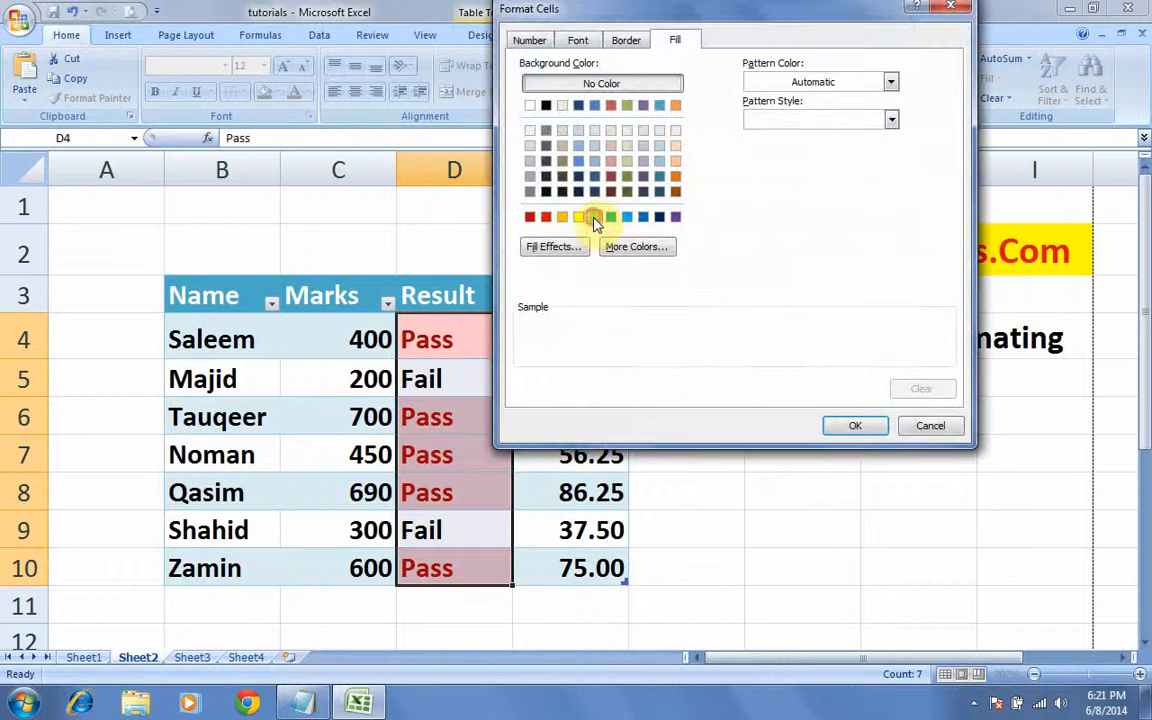
{"action": "left_click", "coordinate": [610, 217]}
{"action": "left_click", "coordinate": [610, 217]}
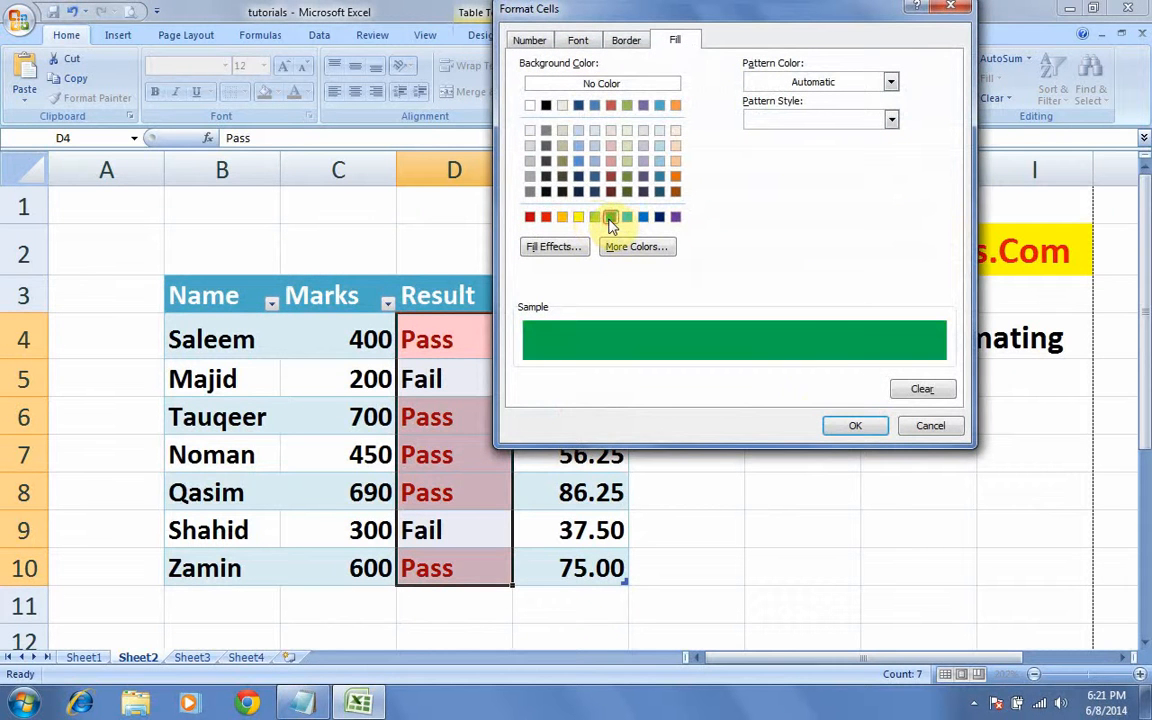
{"action": "left_click", "coordinate": [850, 425]}
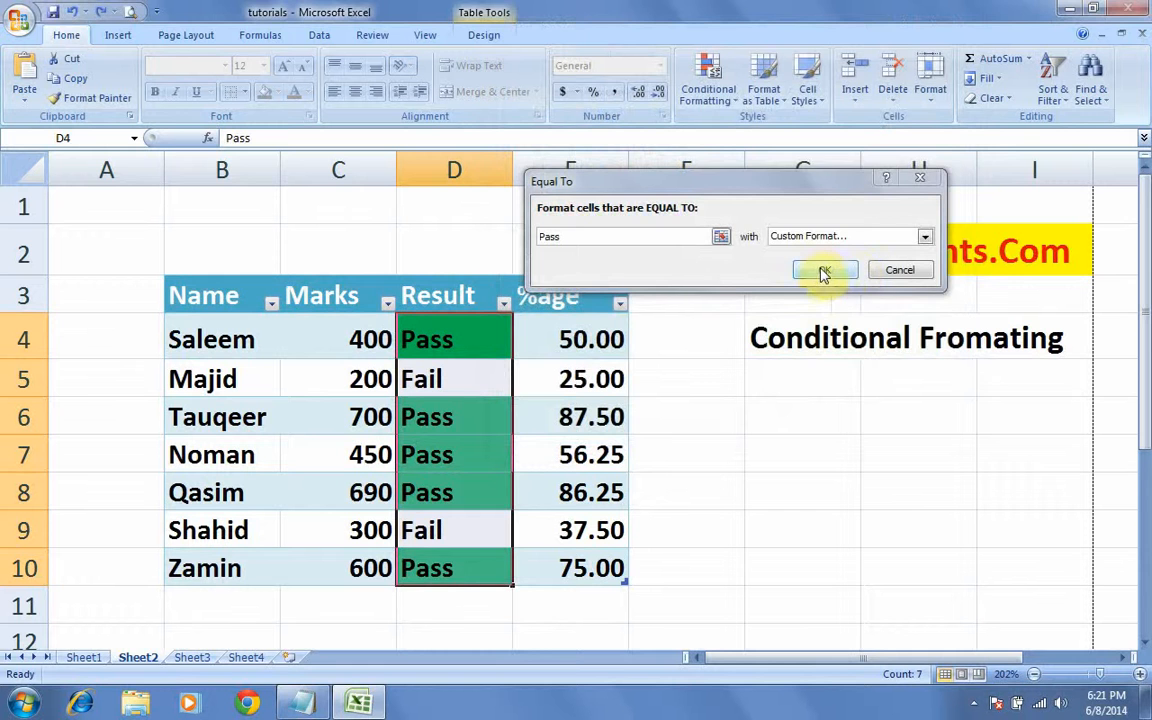
{"action": "left_click", "coordinate": [826, 270]}
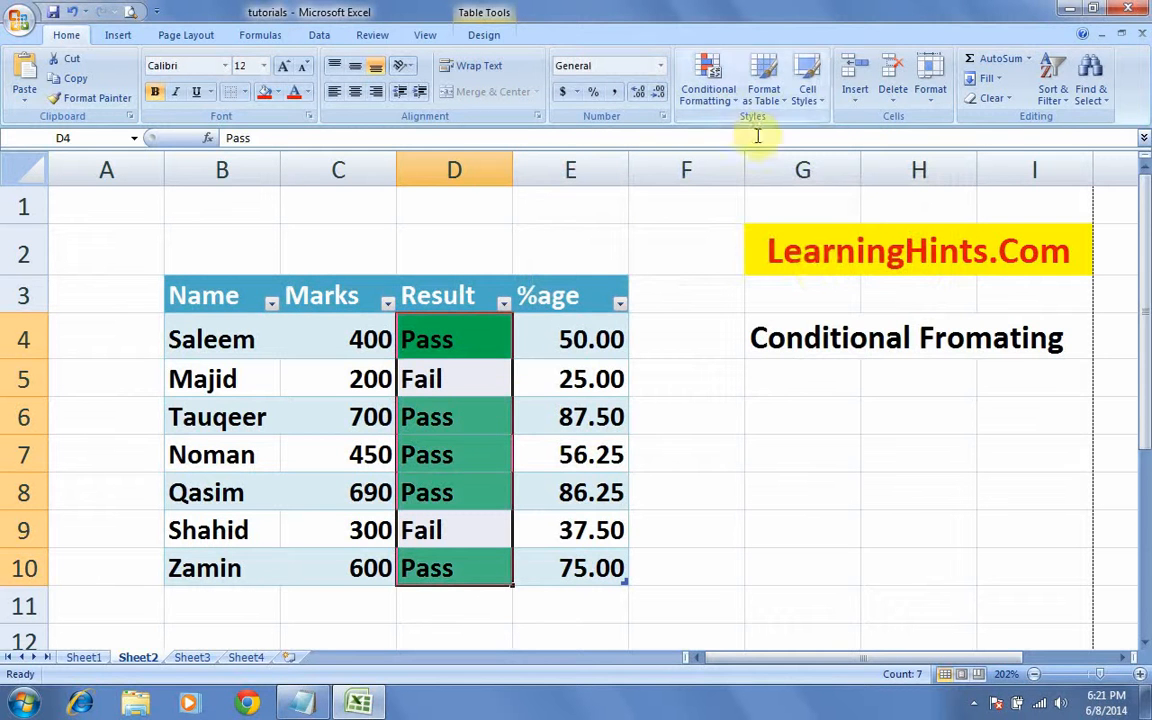
Step: Start another Equal To conditional formatting rule on D4:D10 with "Fail" as the value to match
{"action": "left_click", "coordinate": [735, 103]}
{"action": "mouse_move", "coordinate": [765, 135]}
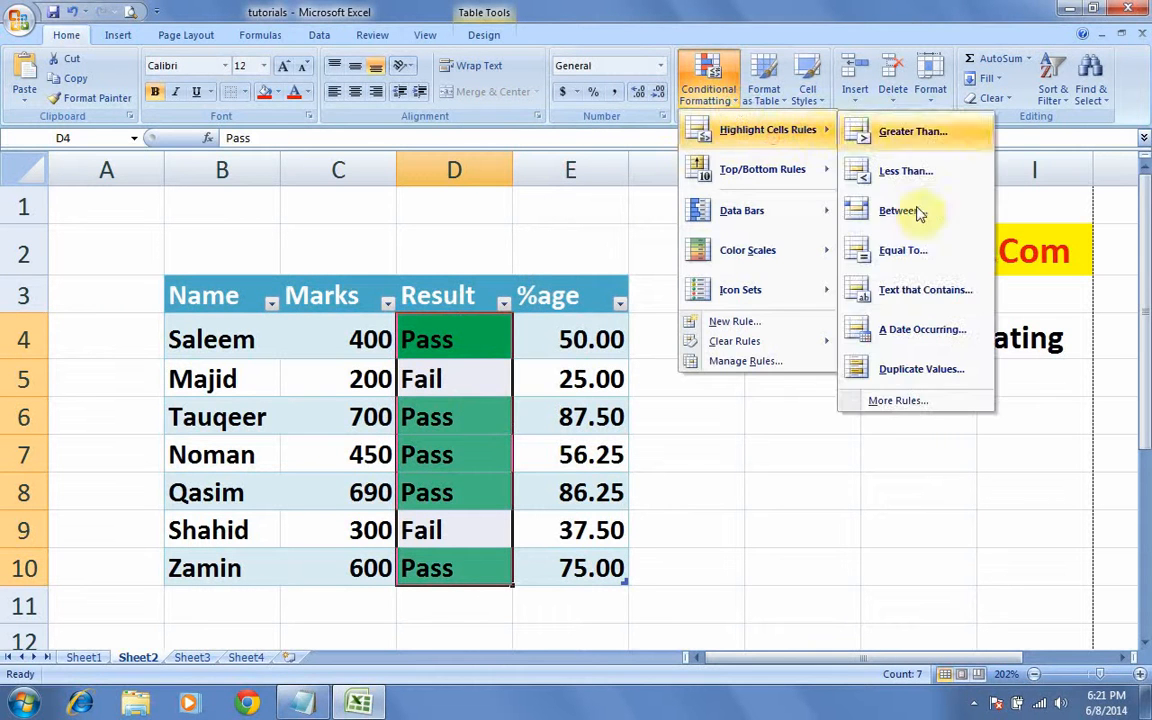
{"action": "left_click", "coordinate": [900, 257]}
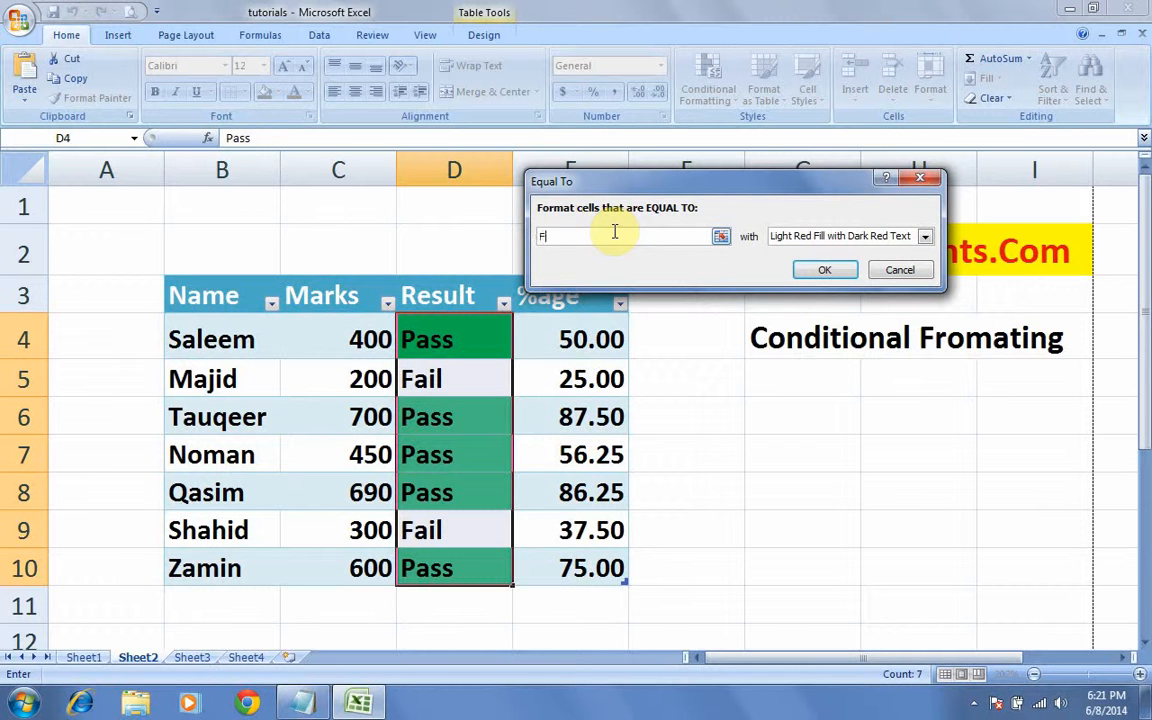
{"action": "type", "text": "Fail"}
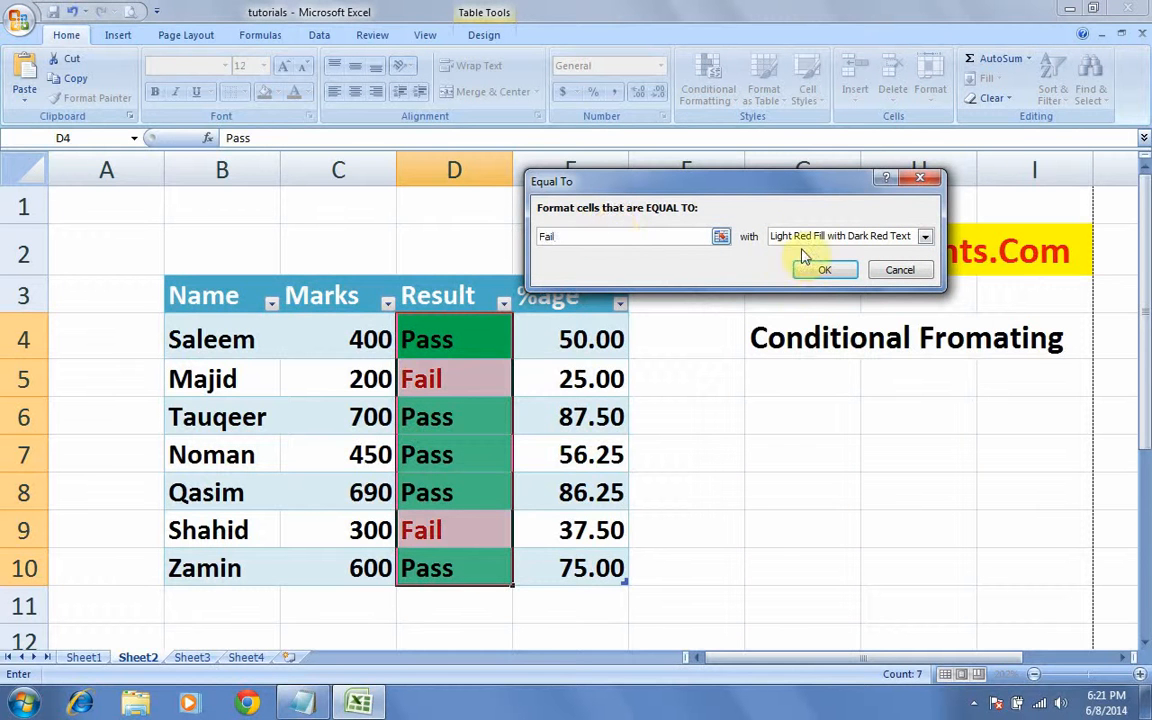
Step: Give the "Fail" rule a custom format with a red fill, apply it and deselect the Result cells
{"action": "left_click", "coordinate": [830, 236]}
{"action": "left_click", "coordinate": [803, 325]}
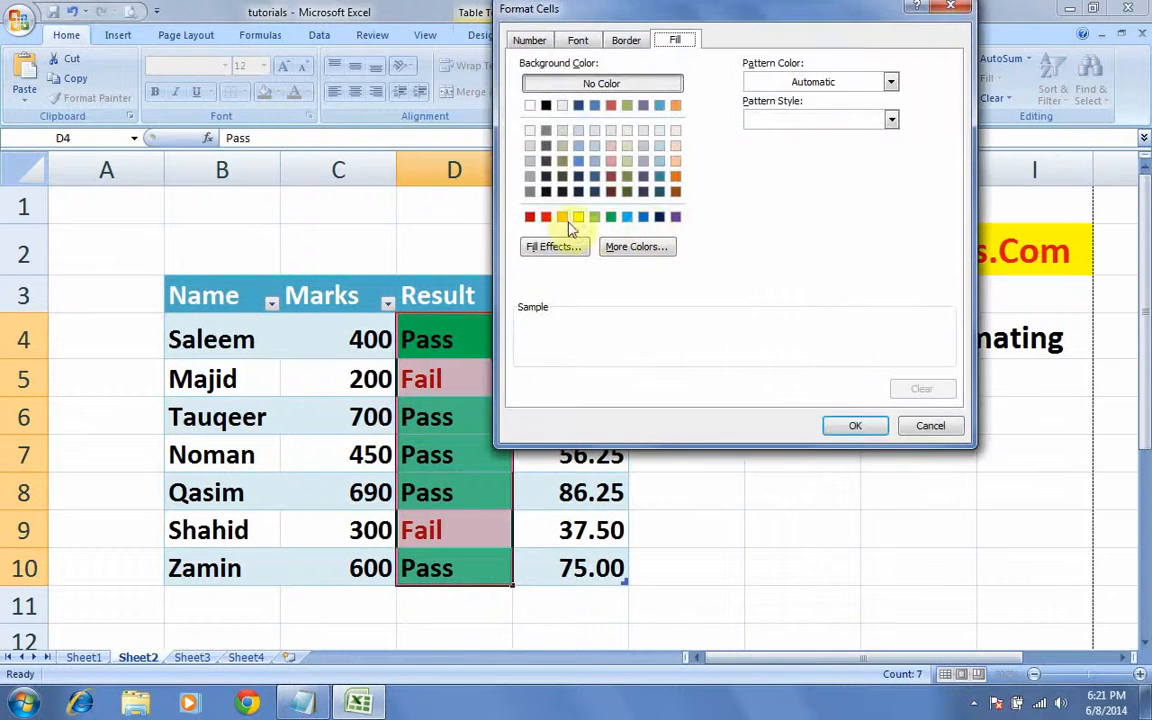
{"action": "left_click", "coordinate": [545, 216]}
{"action": "left_click", "coordinate": [855, 427]}
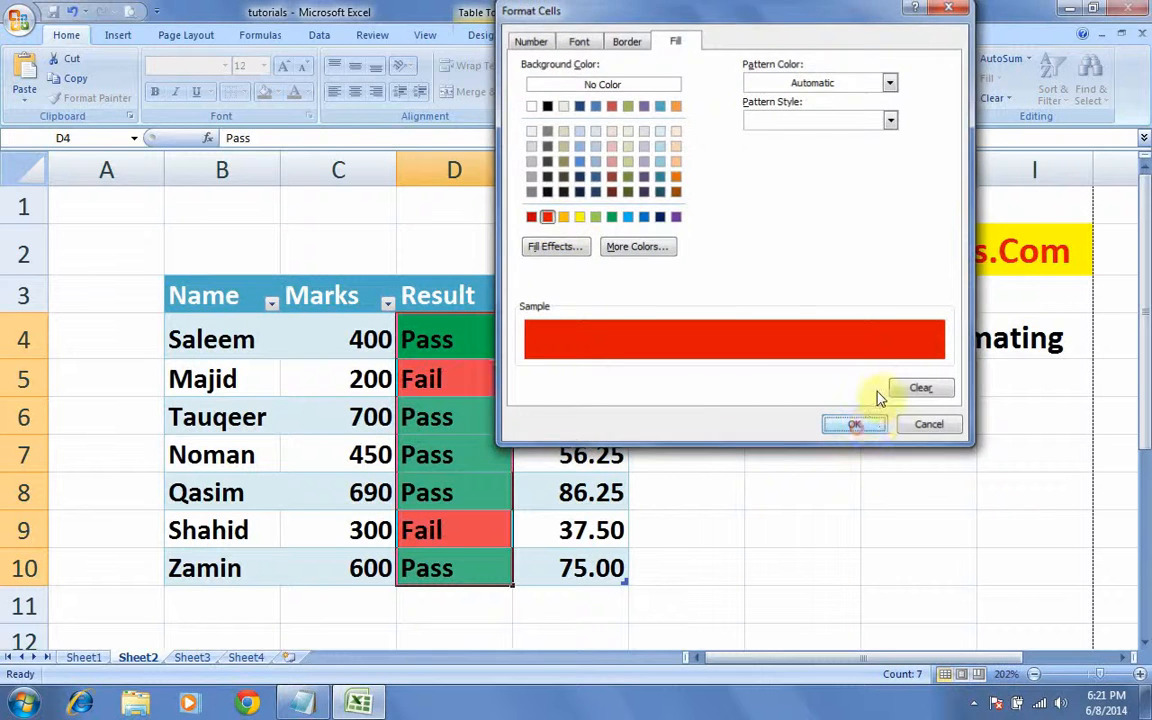
{"action": "left_click", "coordinate": [819, 272]}
{"action": "left_click", "coordinate": [780, 445]}
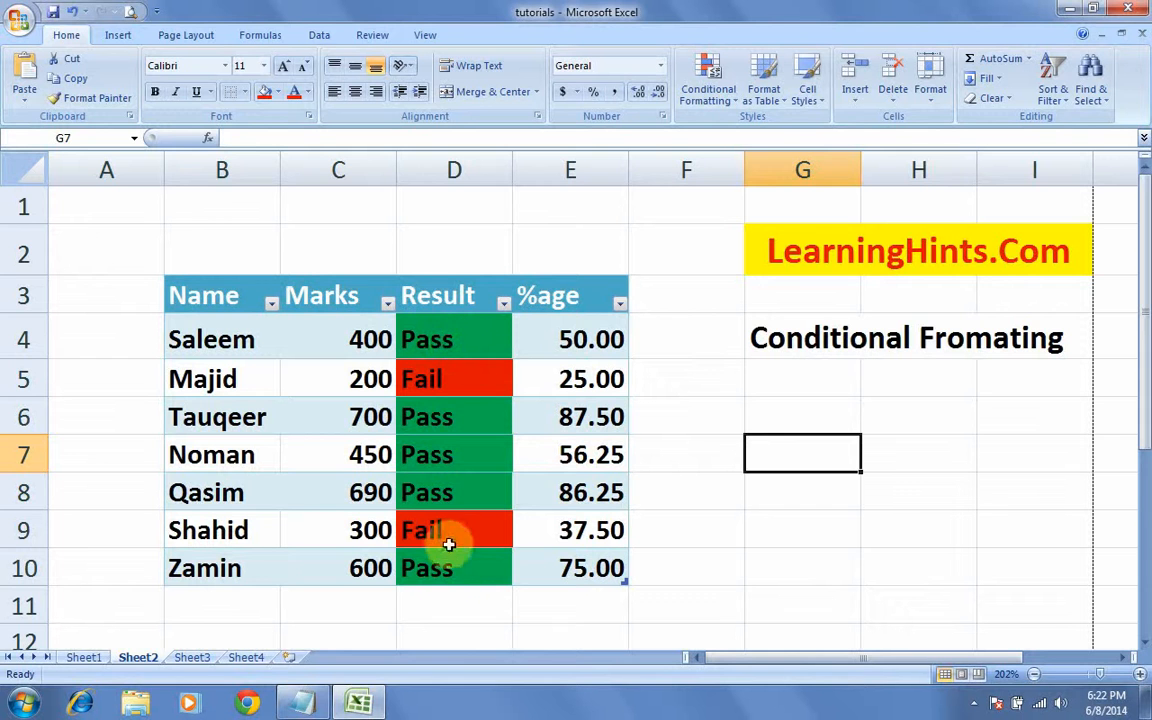
Step: Change the result in cell D4 to "Fail" to test the color rules
{"action": "left_click", "coordinate": [458, 339]}
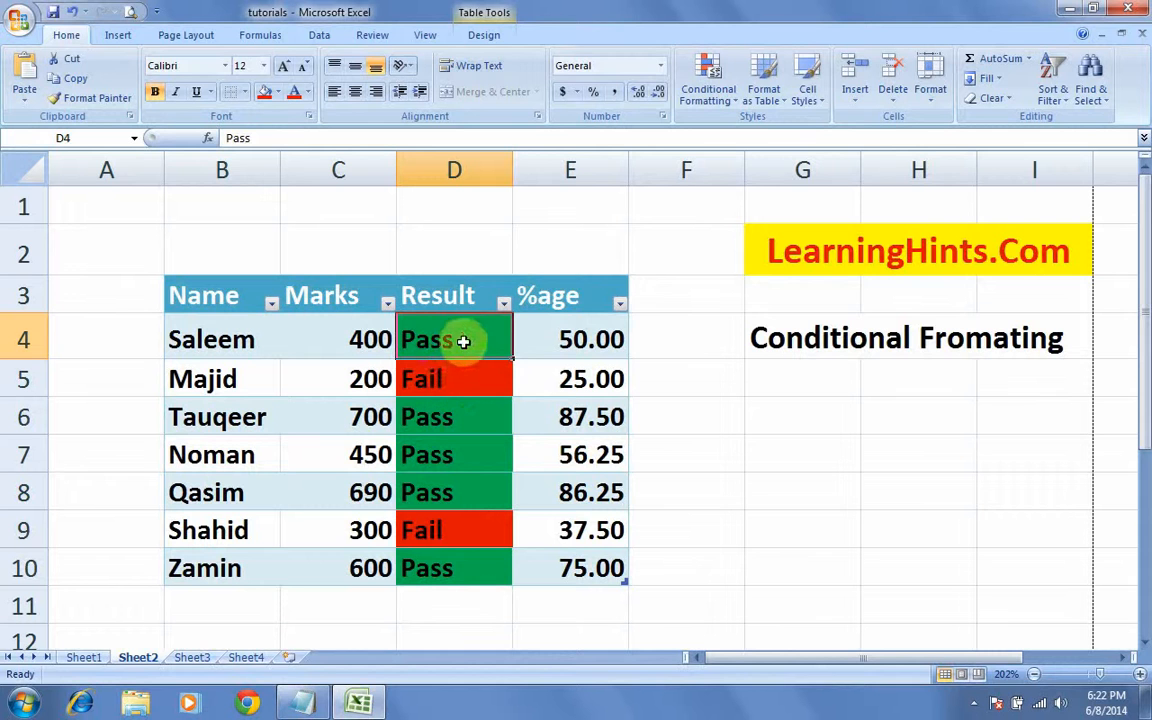
{"action": "left_click_drag", "start_coordinate": [463, 341], "coordinate": [378, 338]}
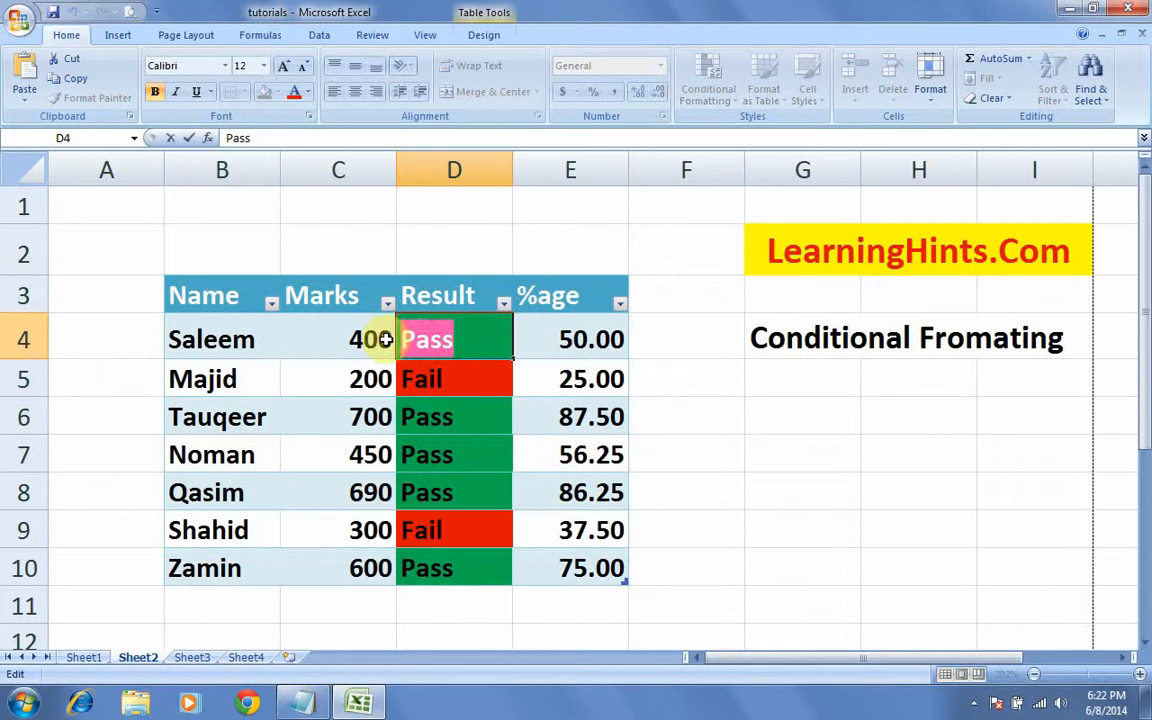
{"action": "type", "text": "Fail"}
{"action": "key", "text": "Return"}
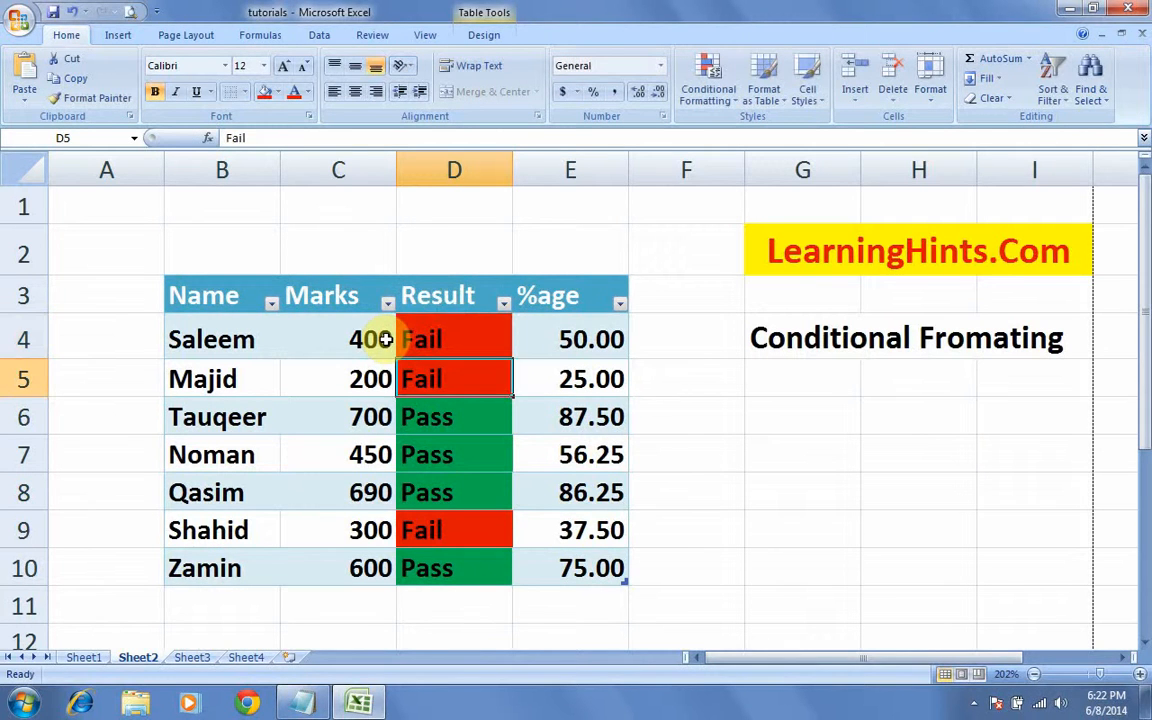
{"action": "key", "text": "Return"}
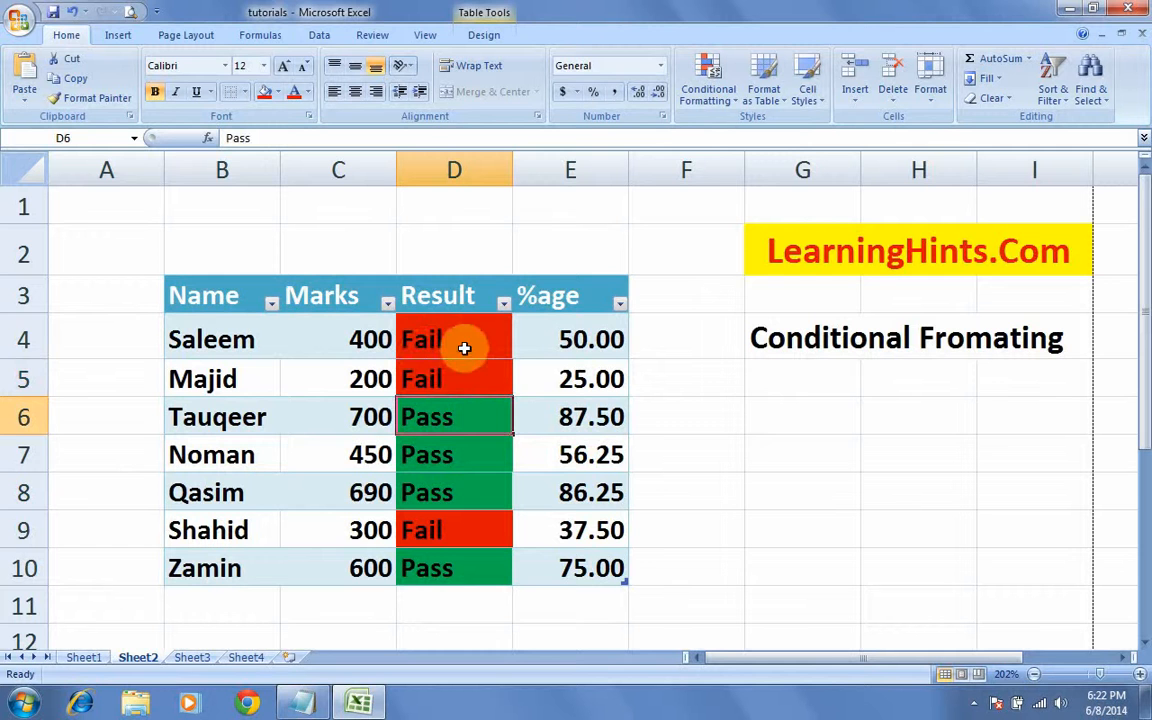
Step: Set the result in cell D4 back to "Pass"
{"action": "left_click", "coordinate": [460, 342]}
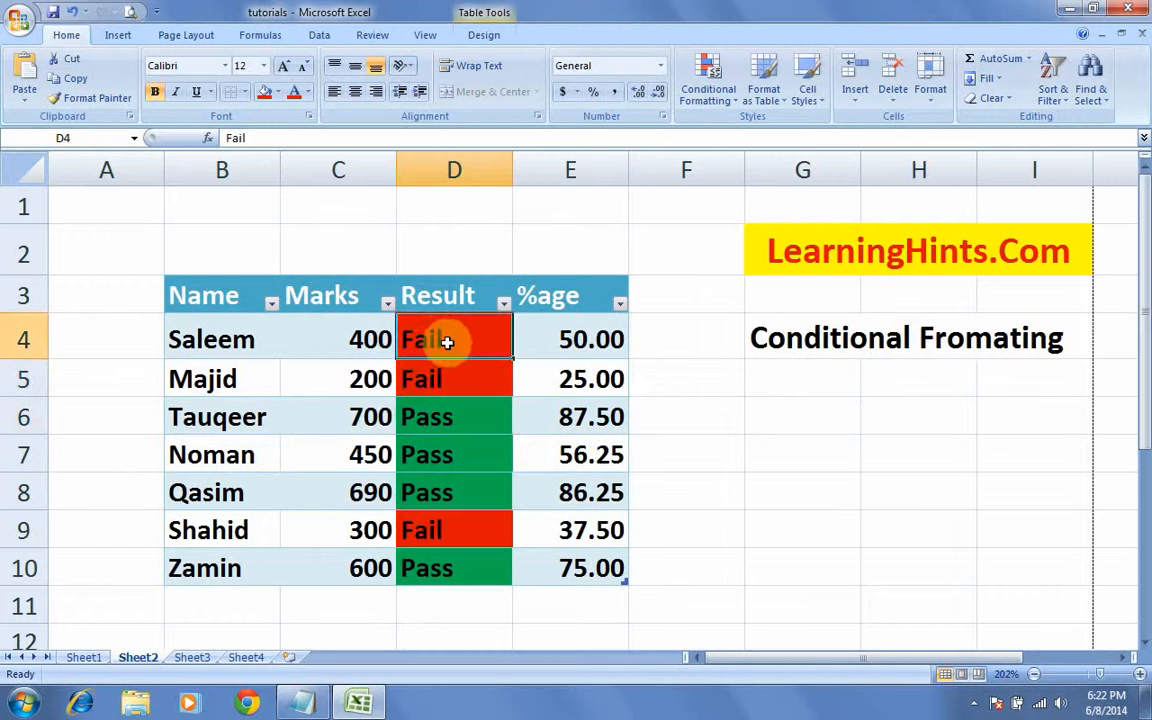
{"action": "left_click", "coordinate": [800, 490]}
{"action": "left_click", "coordinate": [466, 350]}
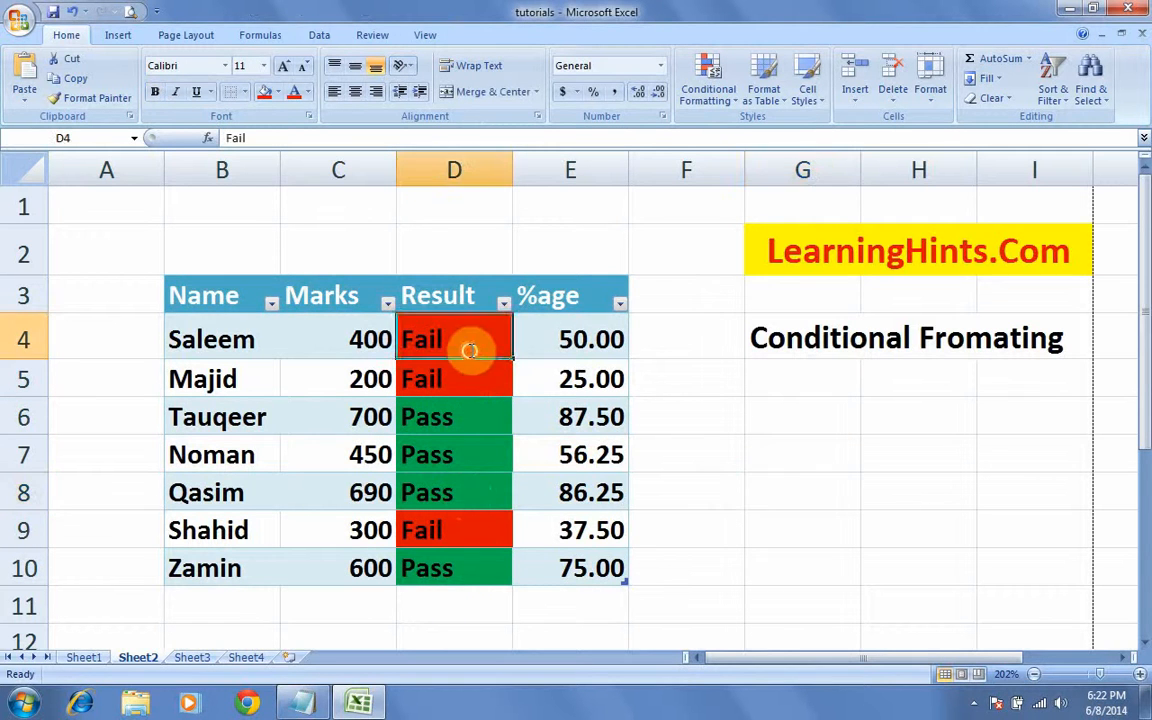
{"action": "double_click", "coordinate": [463, 340]}
{"action": "left_click_drag", "start_coordinate": [463, 338], "coordinate": [380, 338]}
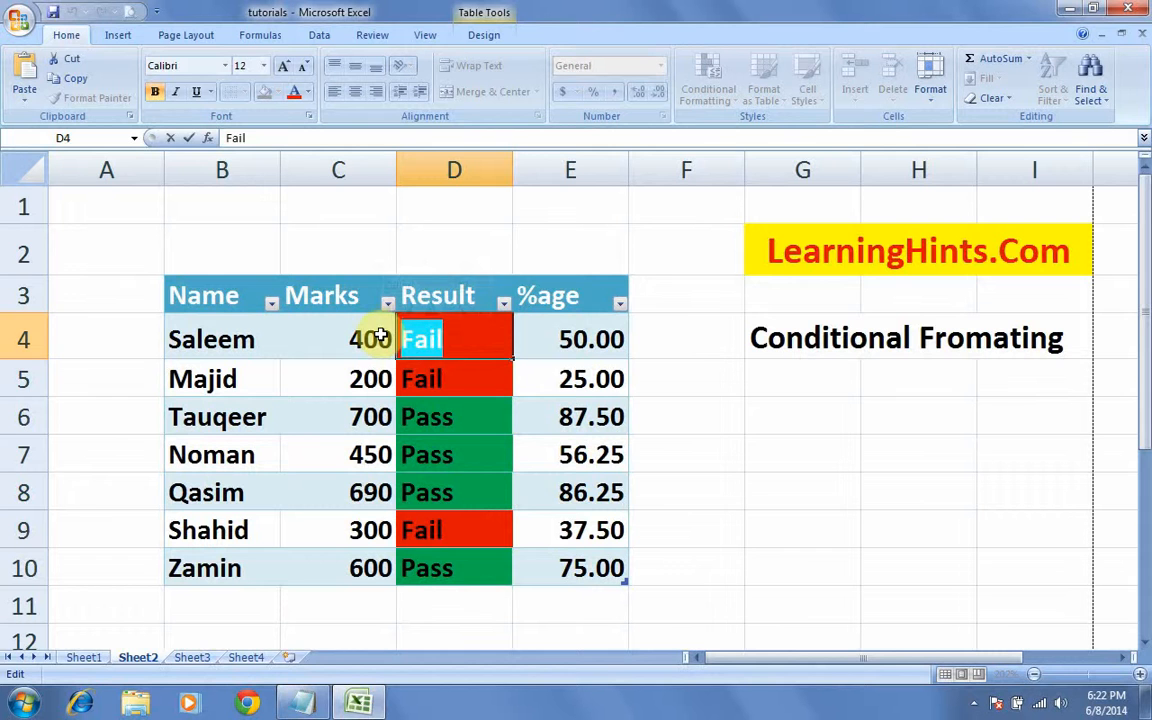
{"action": "type", "text": "Pass"}
{"action": "key", "text": "Return"}
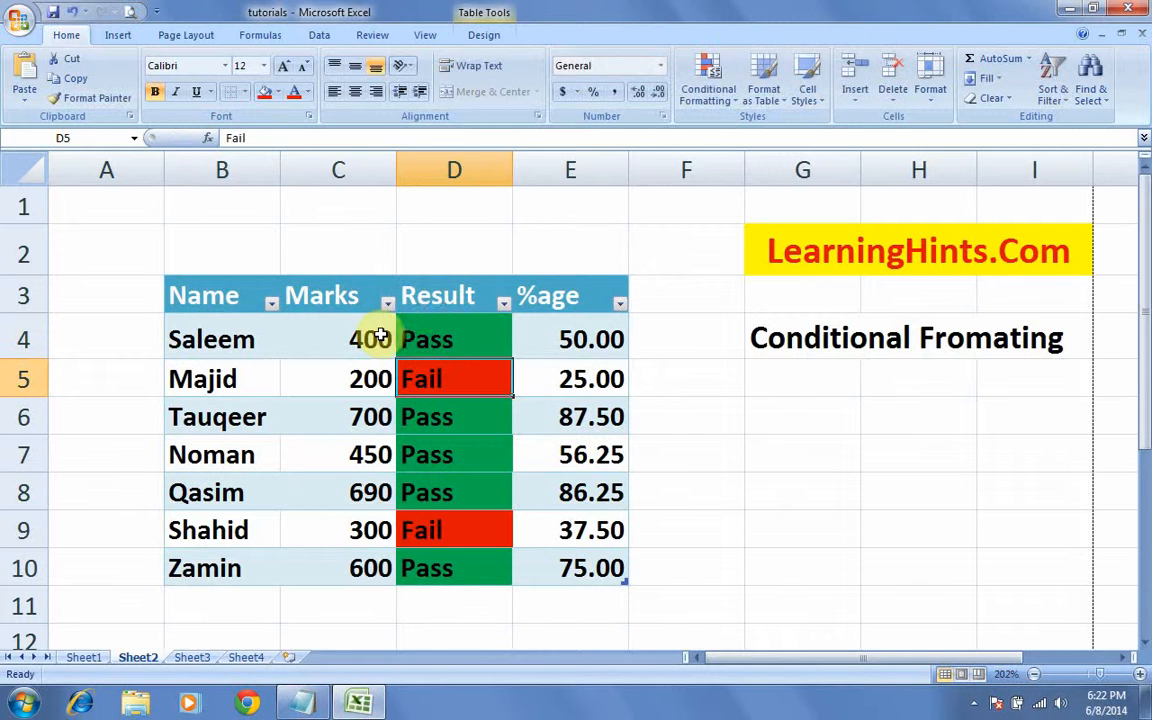
{"action": "left_click", "coordinate": [450, 355]}
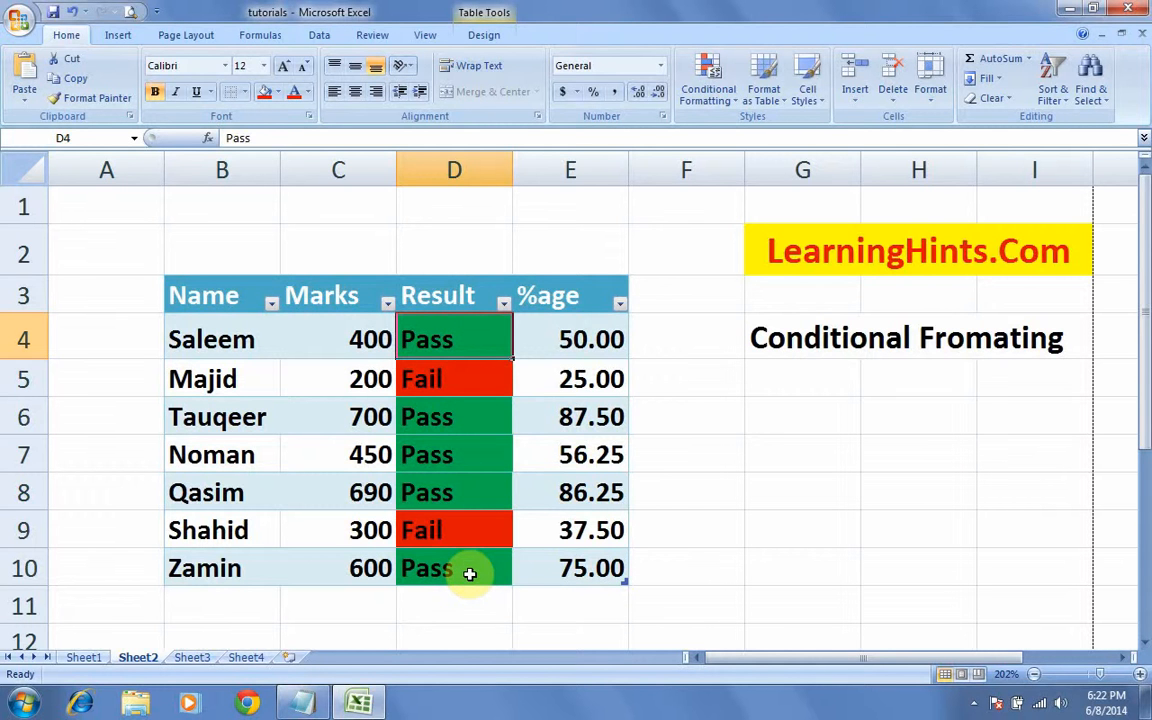
Step: Start a Less Than conditional formatting rule on the %age cells E4:E10 with 60 as the limit
{"action": "left_click", "coordinate": [585, 339]}
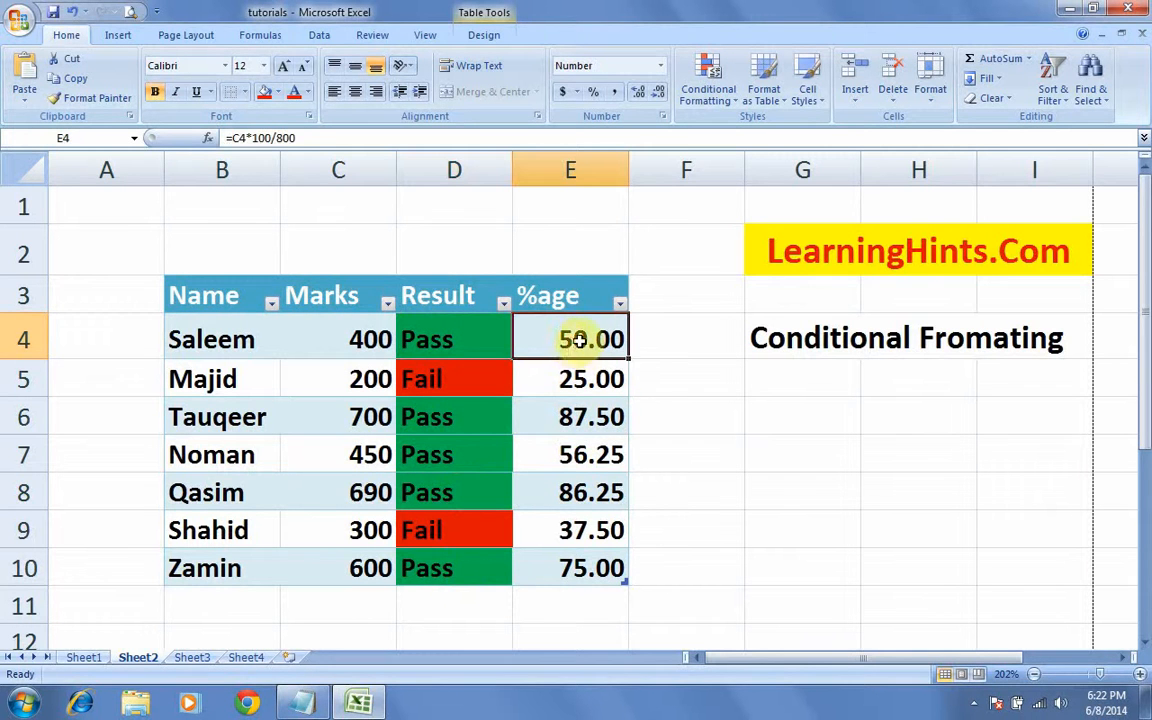
{"action": "left_click_drag", "start_coordinate": [579, 335], "coordinate": [596, 566]}
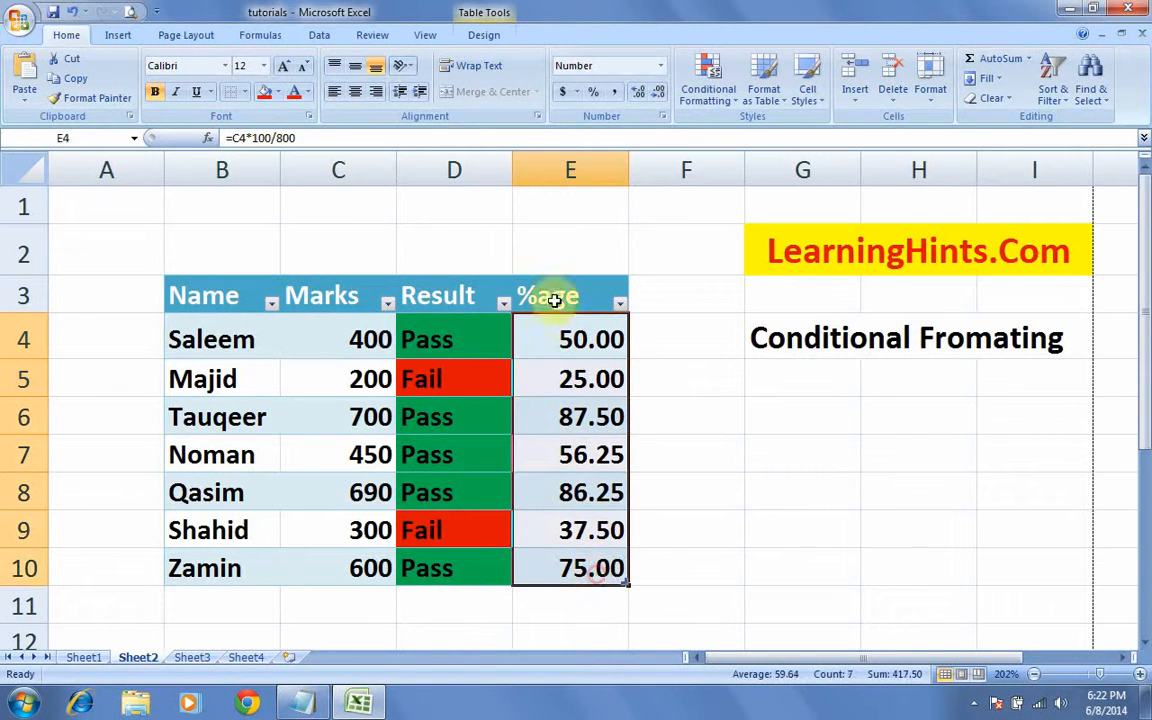
{"action": "left_click", "coordinate": [733, 102]}
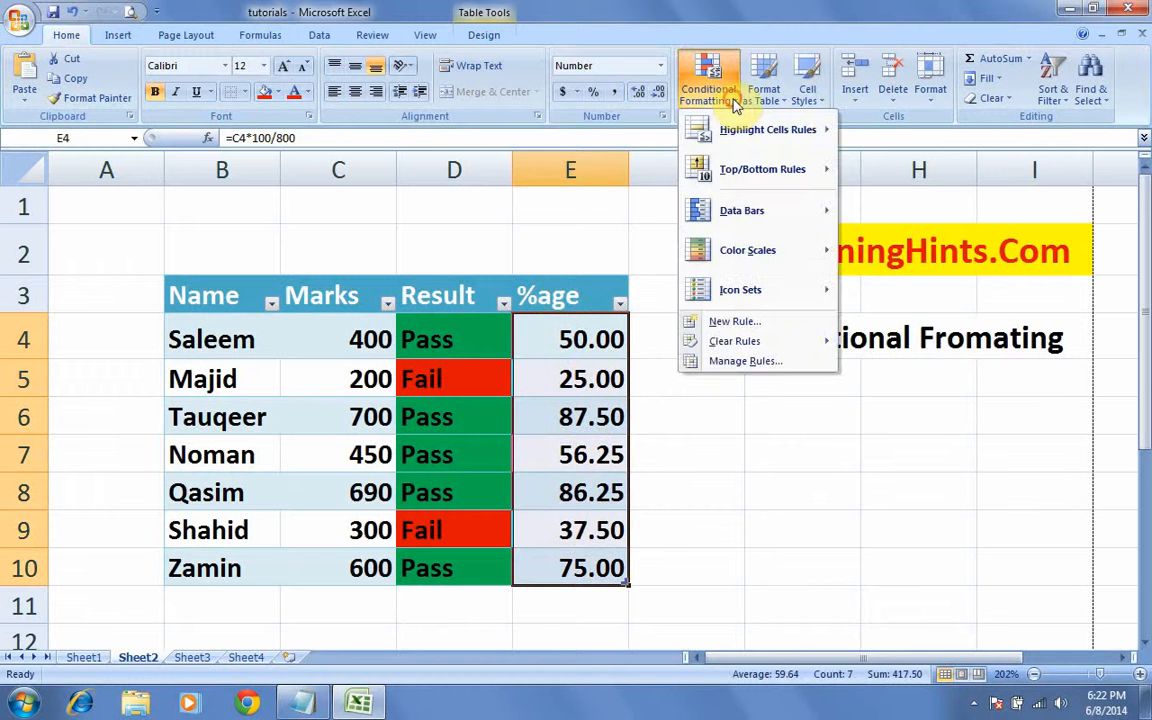
{"action": "mouse_move", "coordinate": [751, 129]}
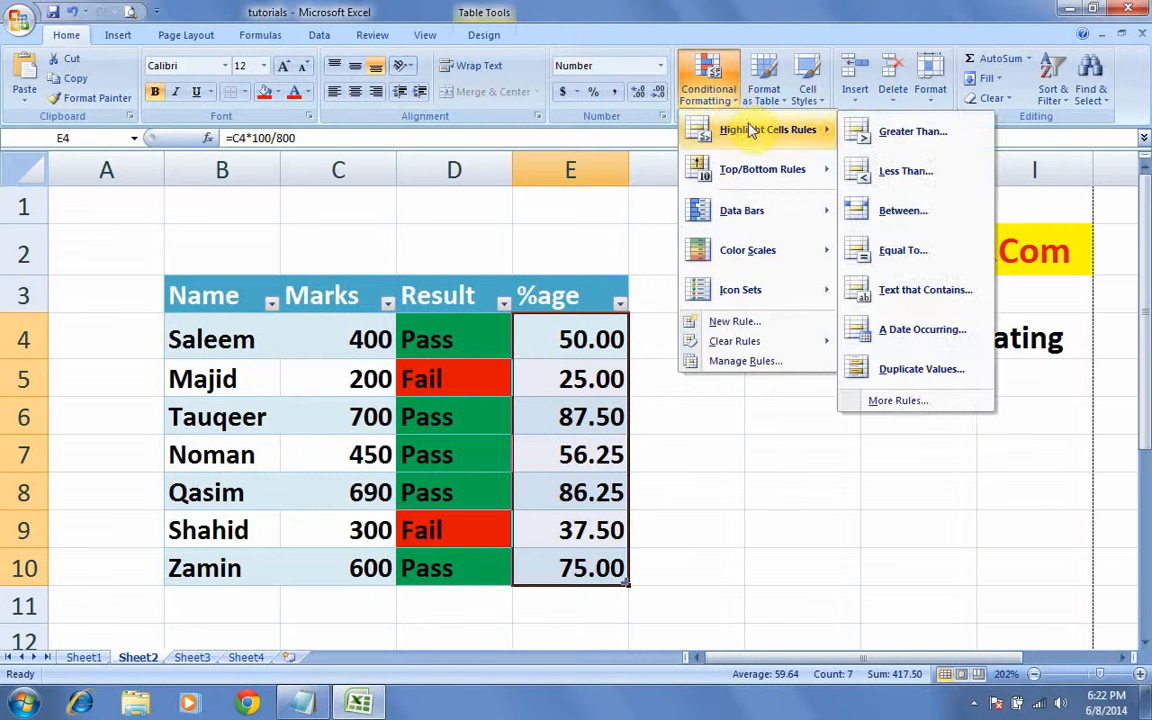
{"action": "left_click", "coordinate": [903, 174]}
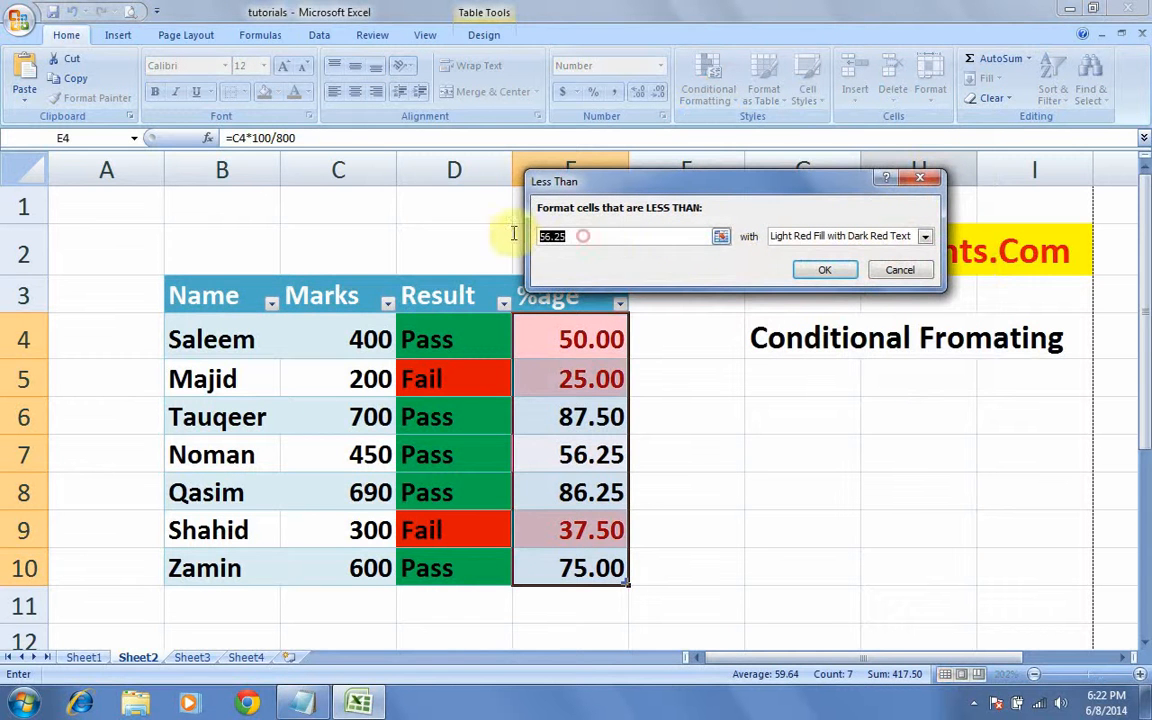
{"action": "type", "text": "60"}
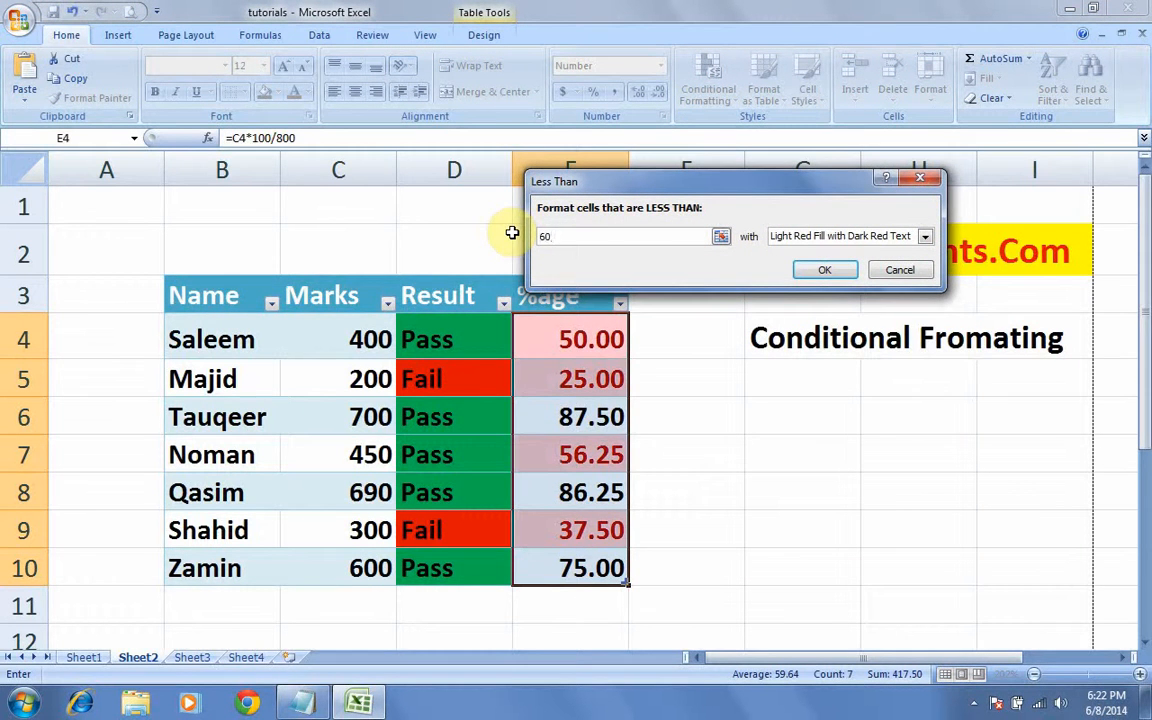
Step: Give the Less Than 60 rule a custom format with dark blue fill and white font, apply it and deselect the %age cells
{"action": "left_click_drag", "start_coordinate": [616, 187], "coordinate": [685, 184]}
{"action": "left_click", "coordinate": [993, 233]}
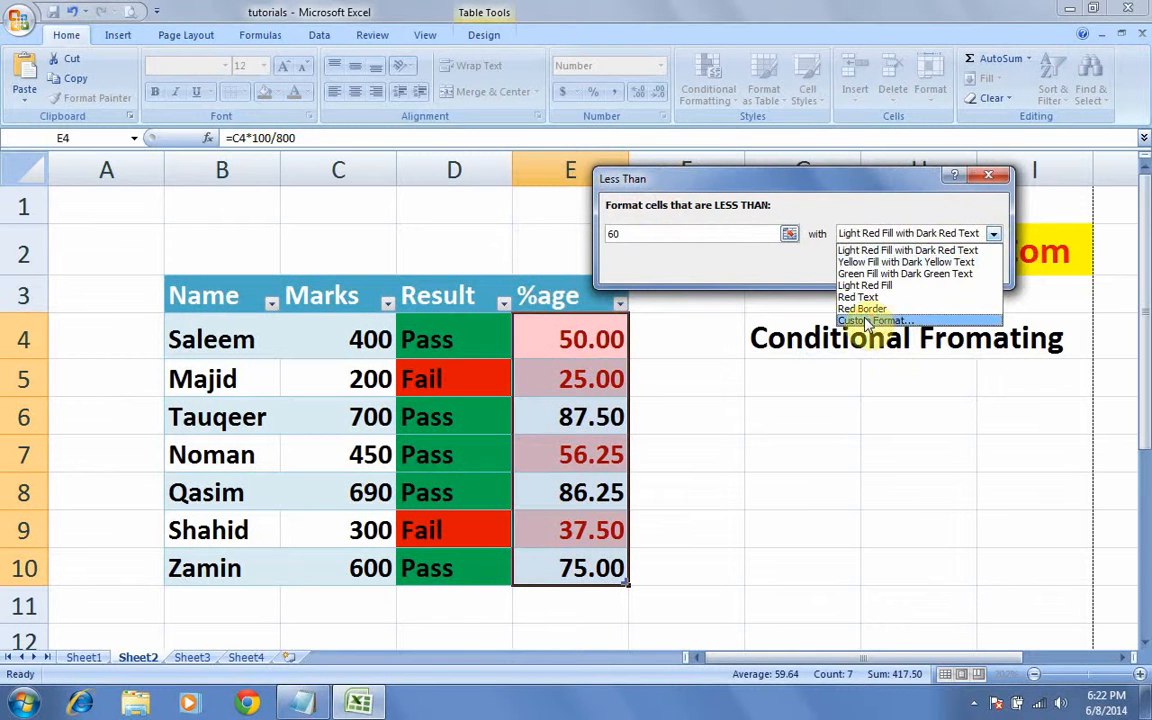
{"action": "left_click", "coordinate": [867, 320]}
{"action": "left_click", "coordinate": [660, 217]}
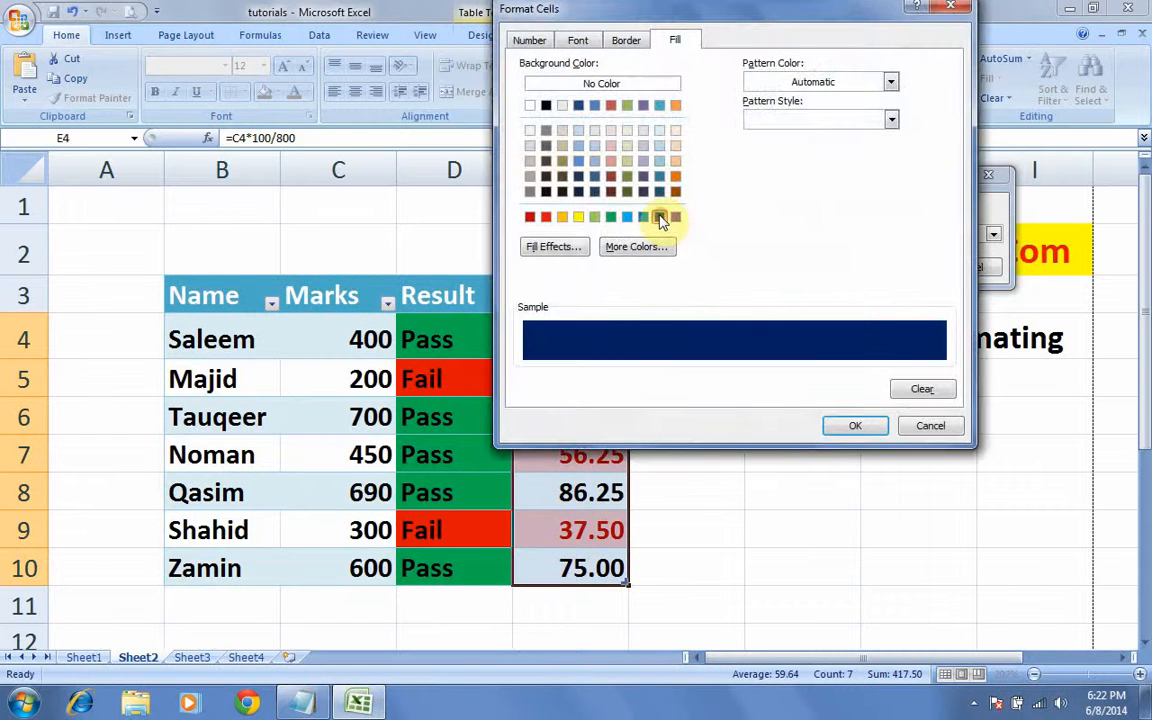
{"action": "left_click", "coordinate": [582, 40]}
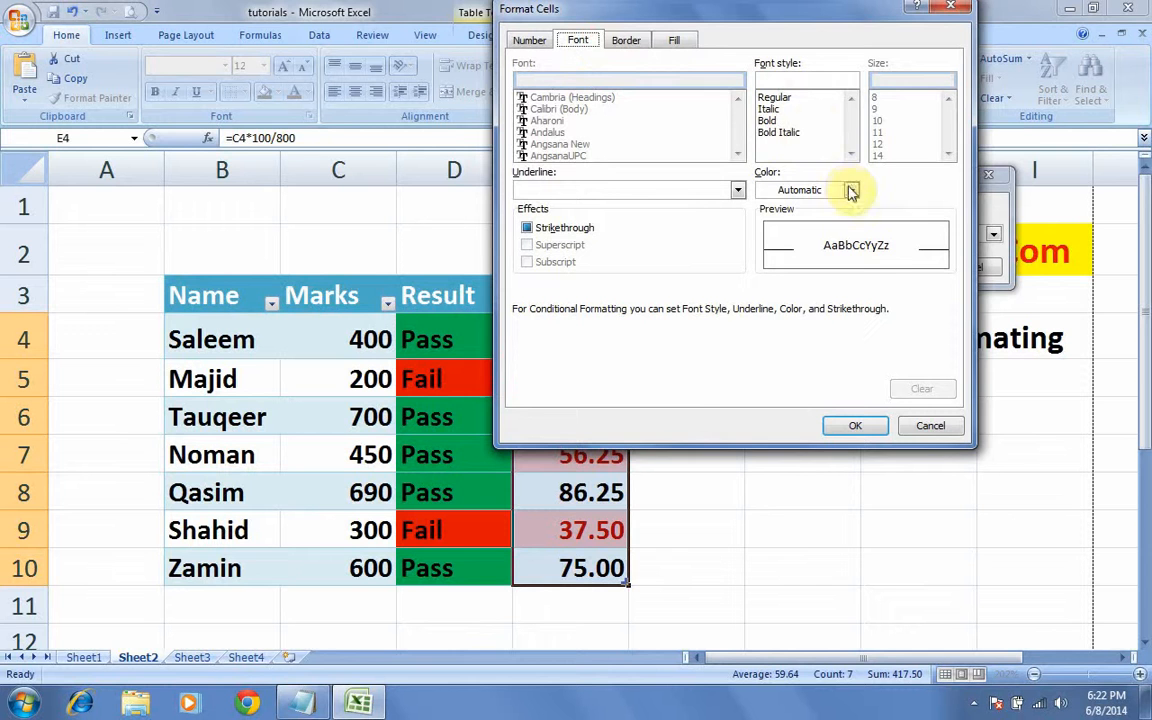
{"action": "left_click", "coordinate": [849, 190]}
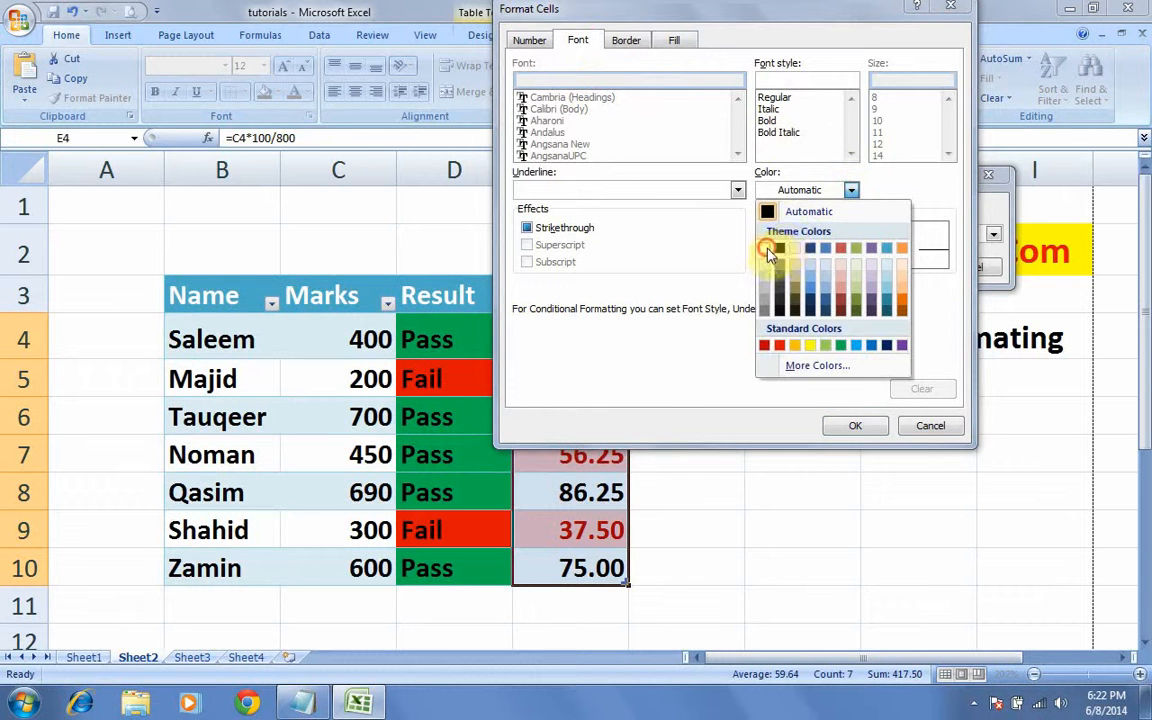
{"action": "left_click", "coordinate": [769, 250]}
{"action": "left_click", "coordinate": [862, 426]}
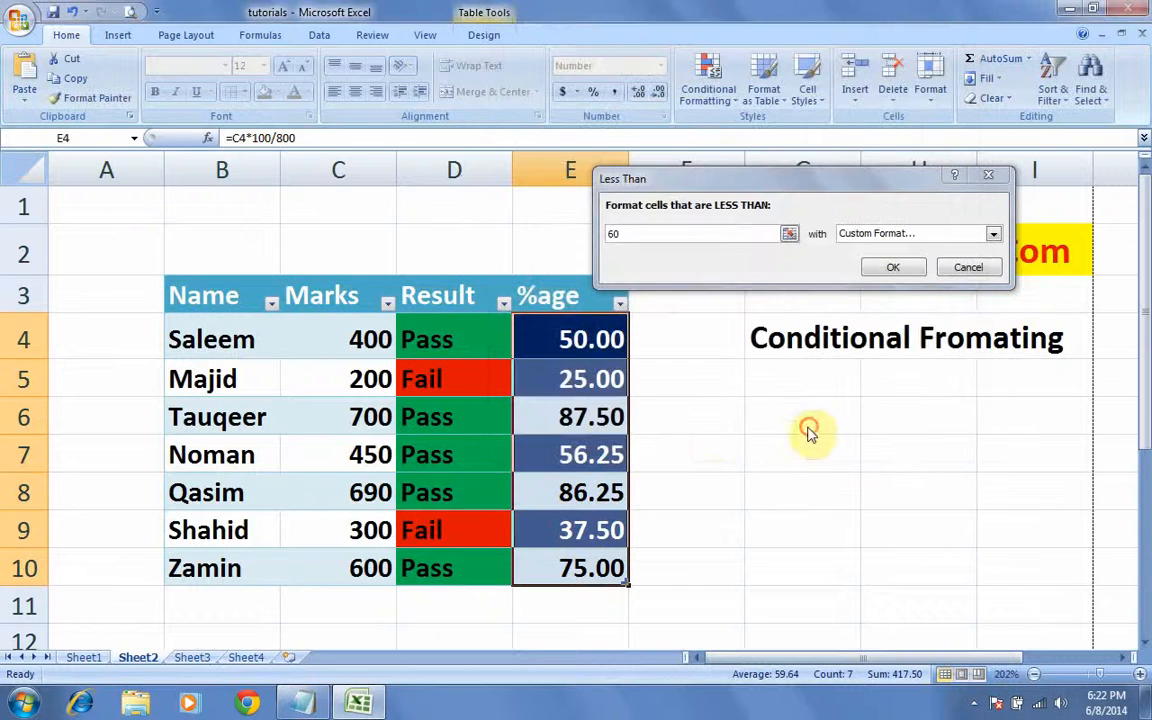
{"action": "left_click", "coordinate": [892, 267]}
{"action": "left_click", "coordinate": [751, 453]}
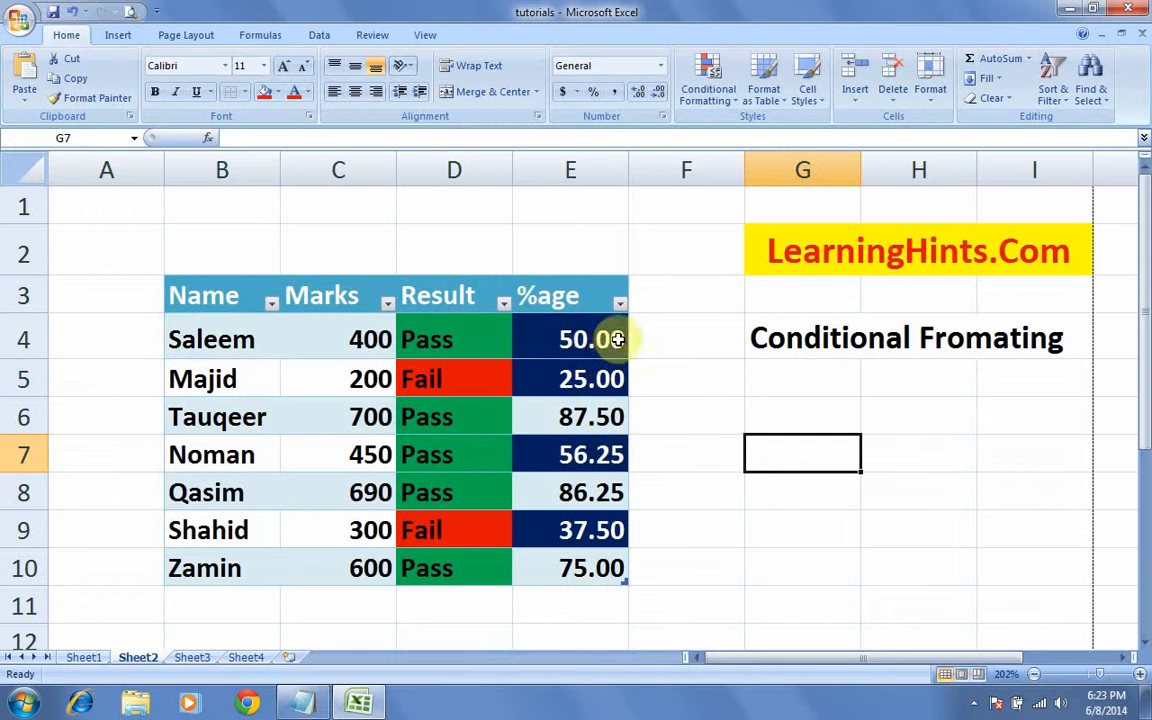
Step: Change the marks in cell C9 to 600 to test the Less Than rule
{"action": "left_click", "coordinate": [355, 533]}
{"action": "double_click", "coordinate": [339, 531]}
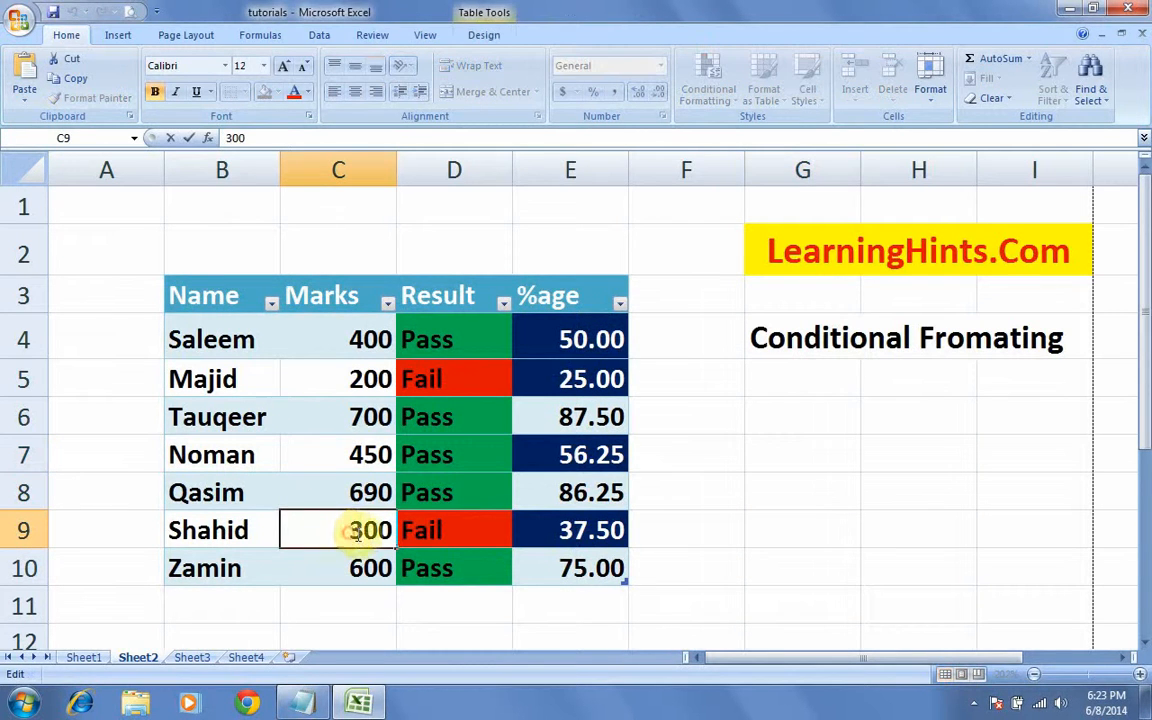
{"action": "left_click_drag", "start_coordinate": [352, 533], "coordinate": [360, 536]}
{"action": "type", "text": "6"}
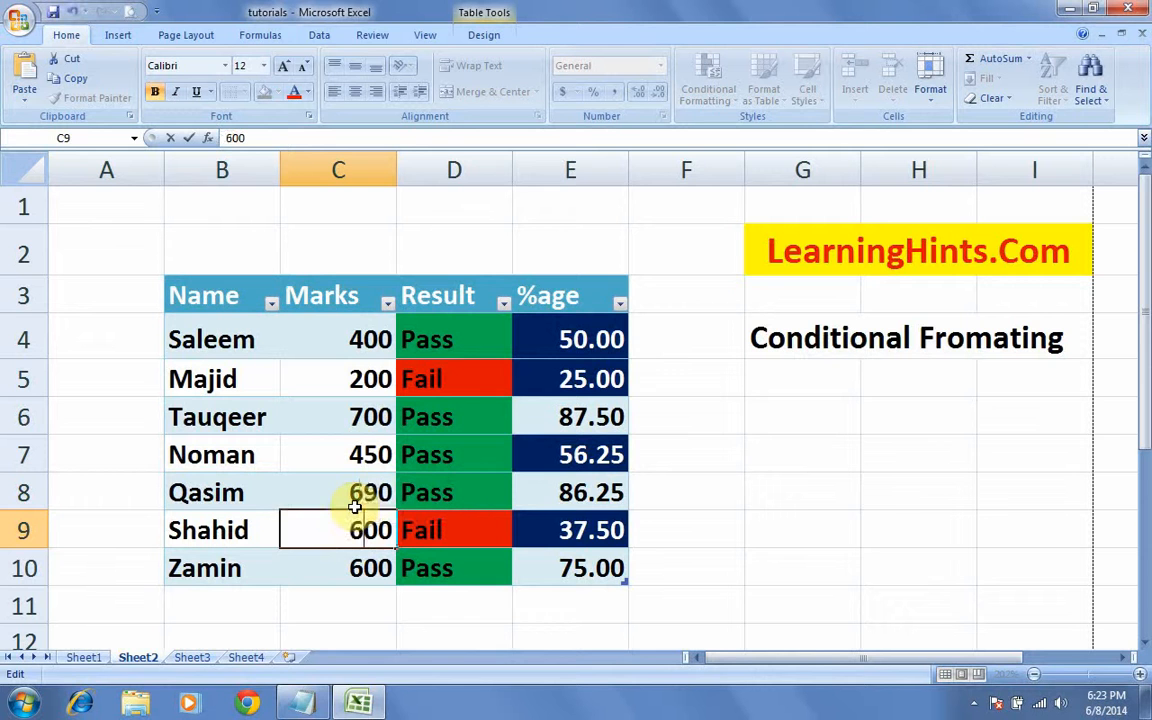
{"action": "key", "text": "Return"}
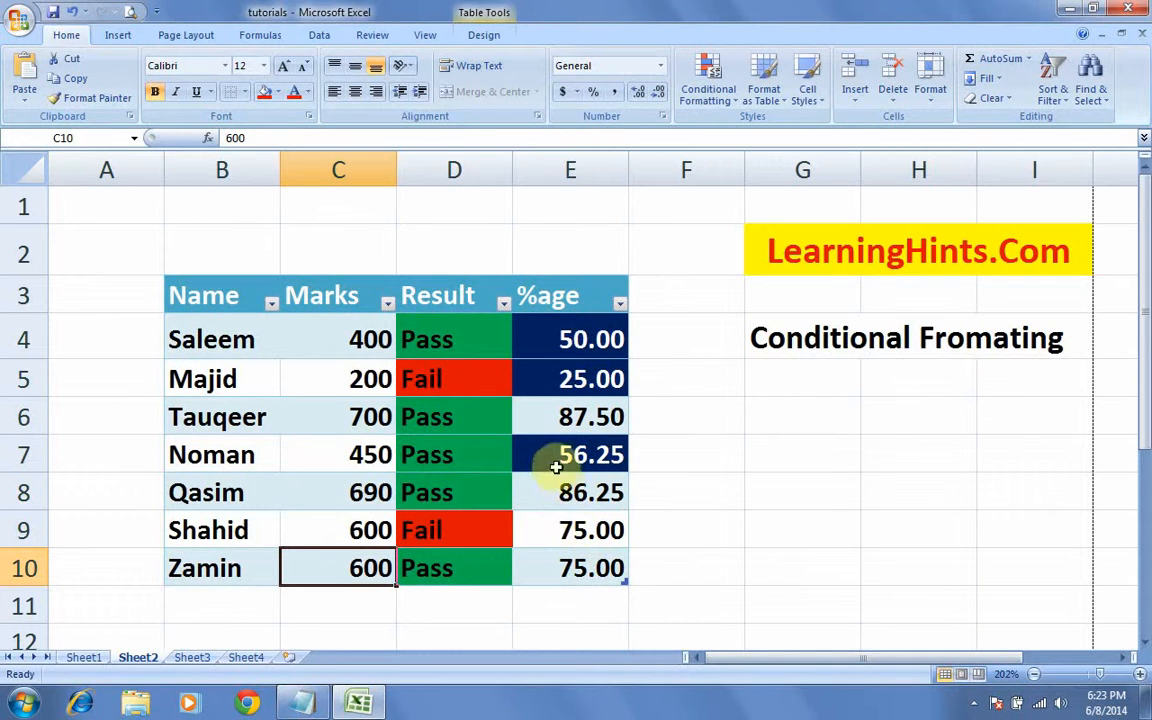
Step: Change the marks in cell C9 to 200 to test the Less Than rule again
{"action": "double_click", "coordinate": [341, 536]}
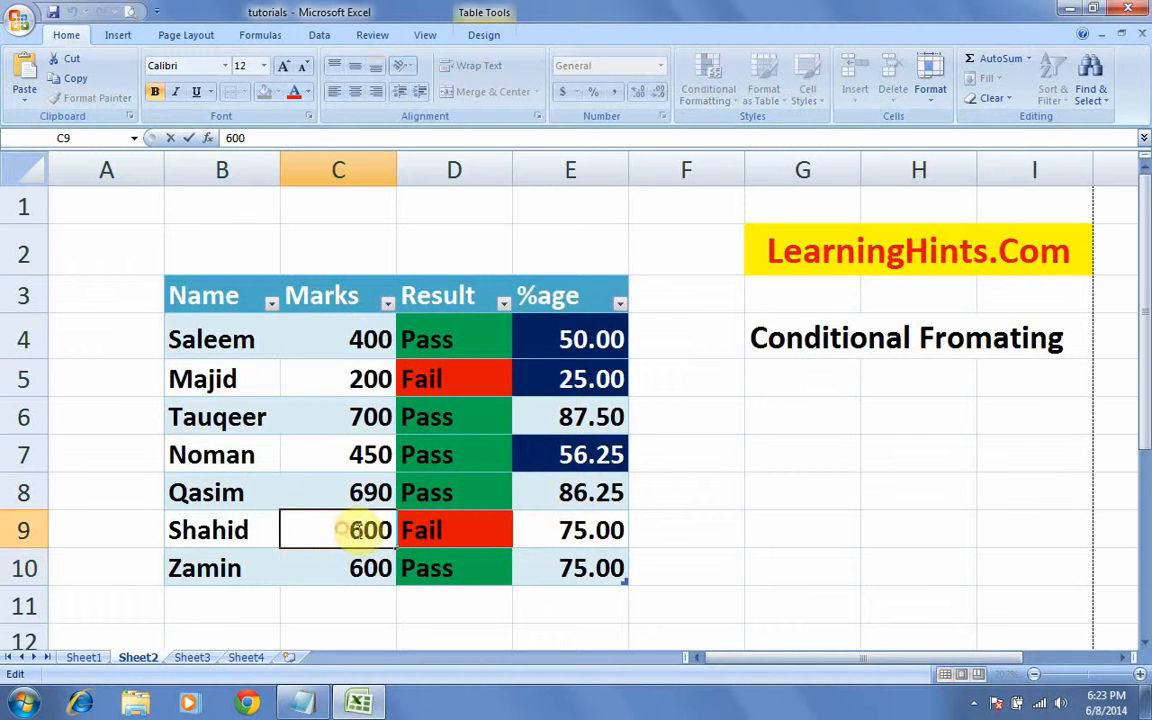
{"action": "left_click_drag", "start_coordinate": [366, 531], "coordinate": [358, 532]}
{"action": "type", "text": "2"}
{"action": "key", "text": "Return"}
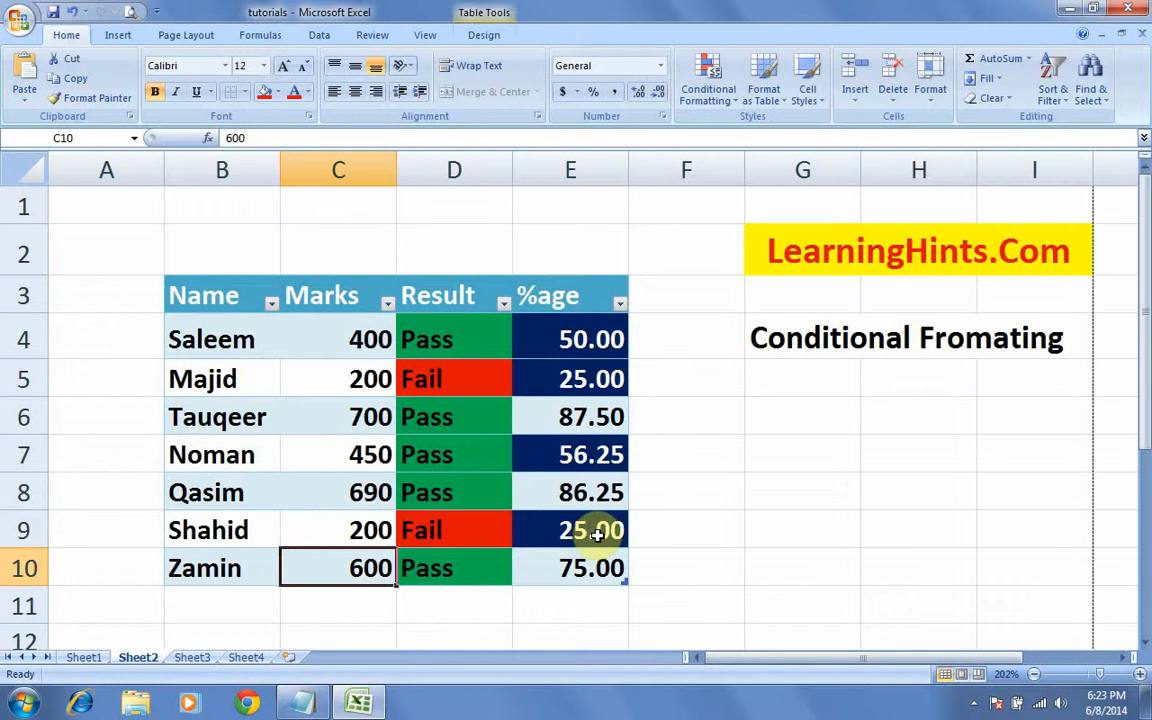
Step: Undo both marks changes in cell C9 and the Less Than rule on the %age cells
{"action": "key", "text": "ctrl+z"}
{"action": "key", "text": "ctrl+z"}
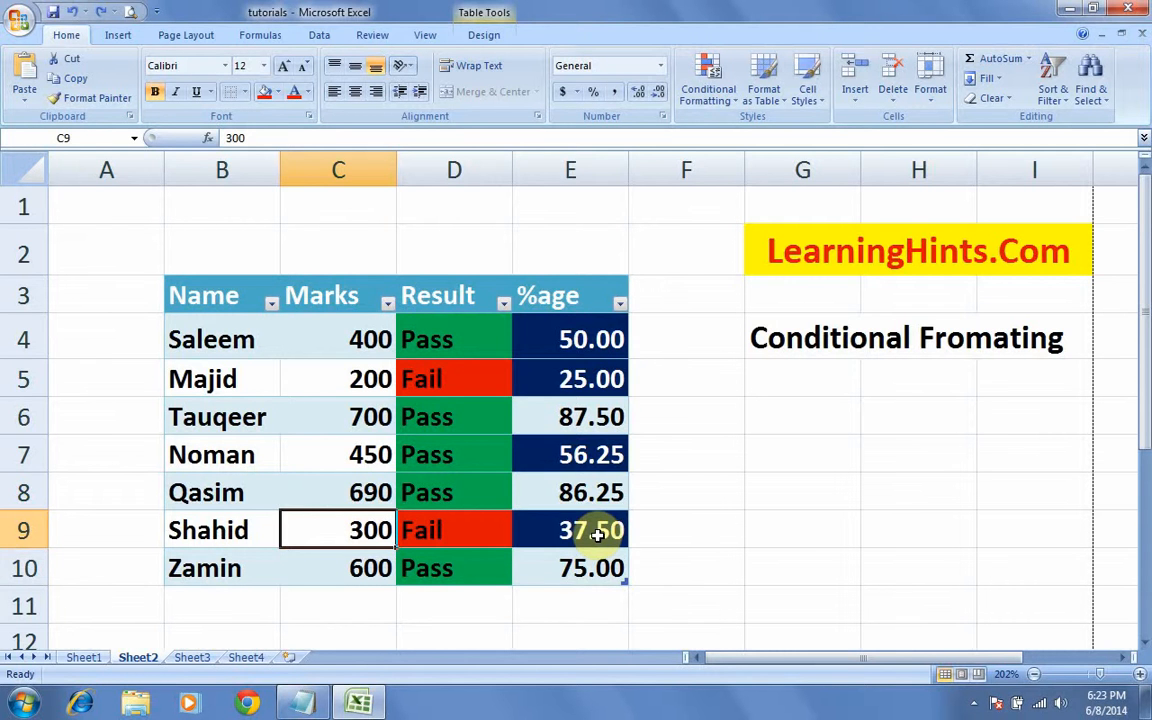
{"action": "key", "text": "ctrl+z"}
{"action": "left_click", "coordinate": [751, 455]}
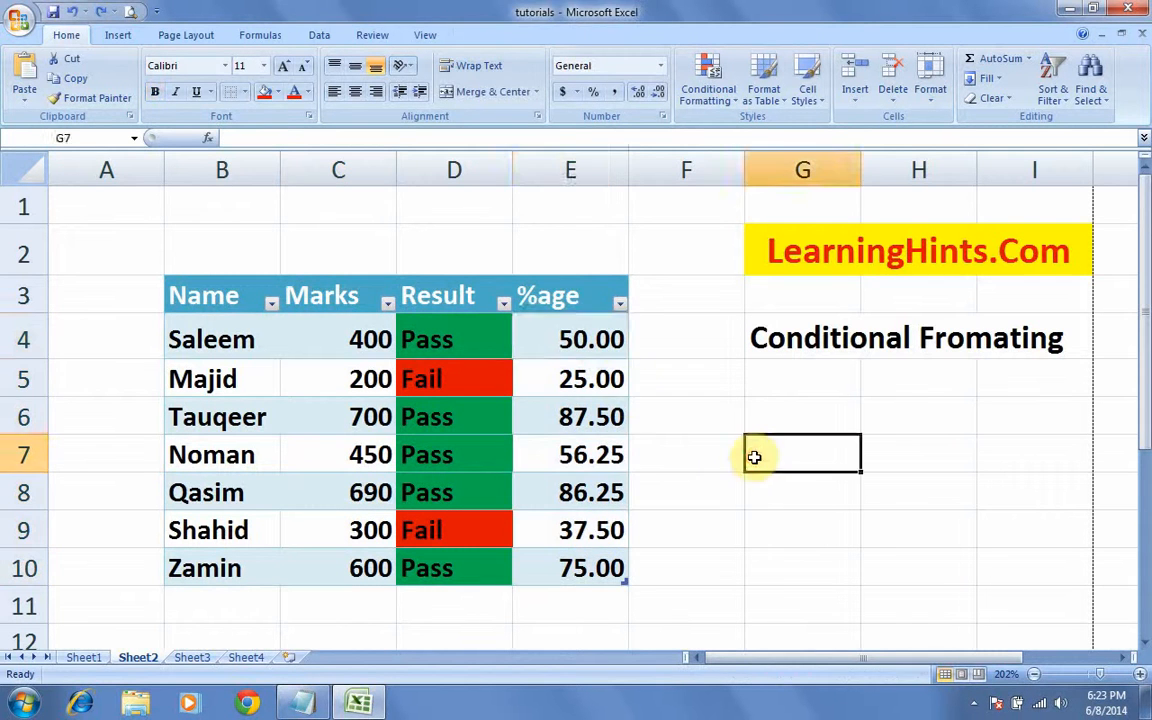
Step: Apply orange data bars to the %age cells E4:E10 and deselect them
{"action": "left_click_drag", "start_coordinate": [597, 334], "coordinate": [597, 571]}
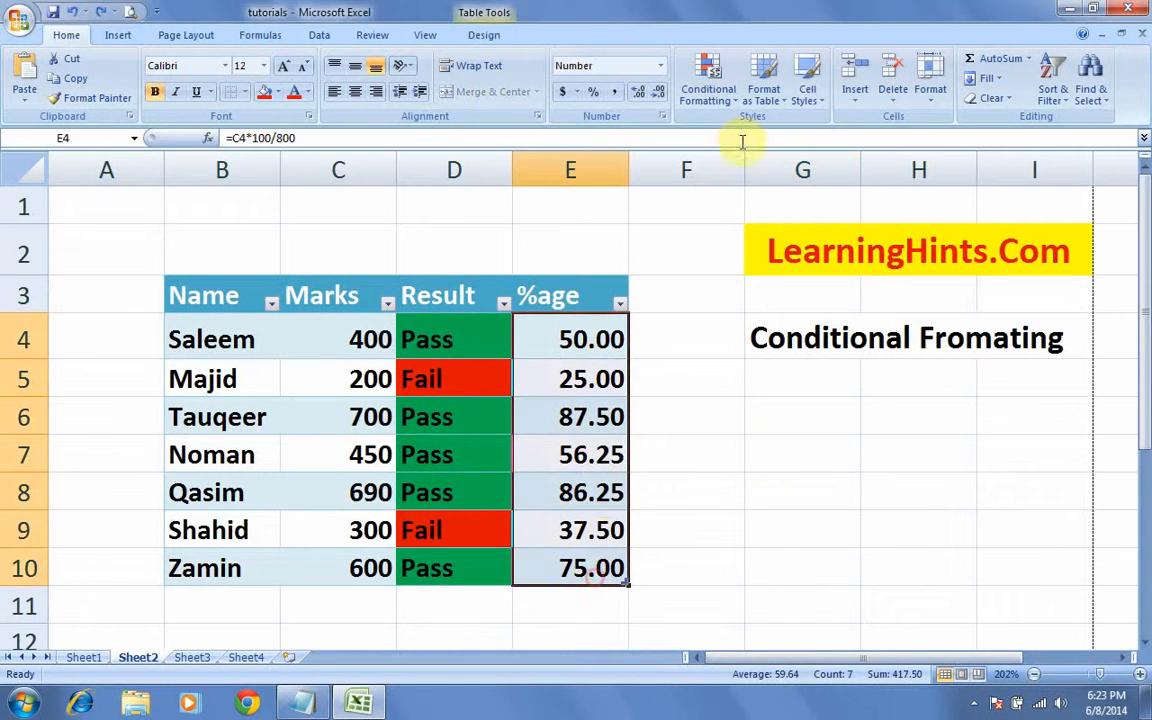
{"action": "left_click", "coordinate": [737, 104]}
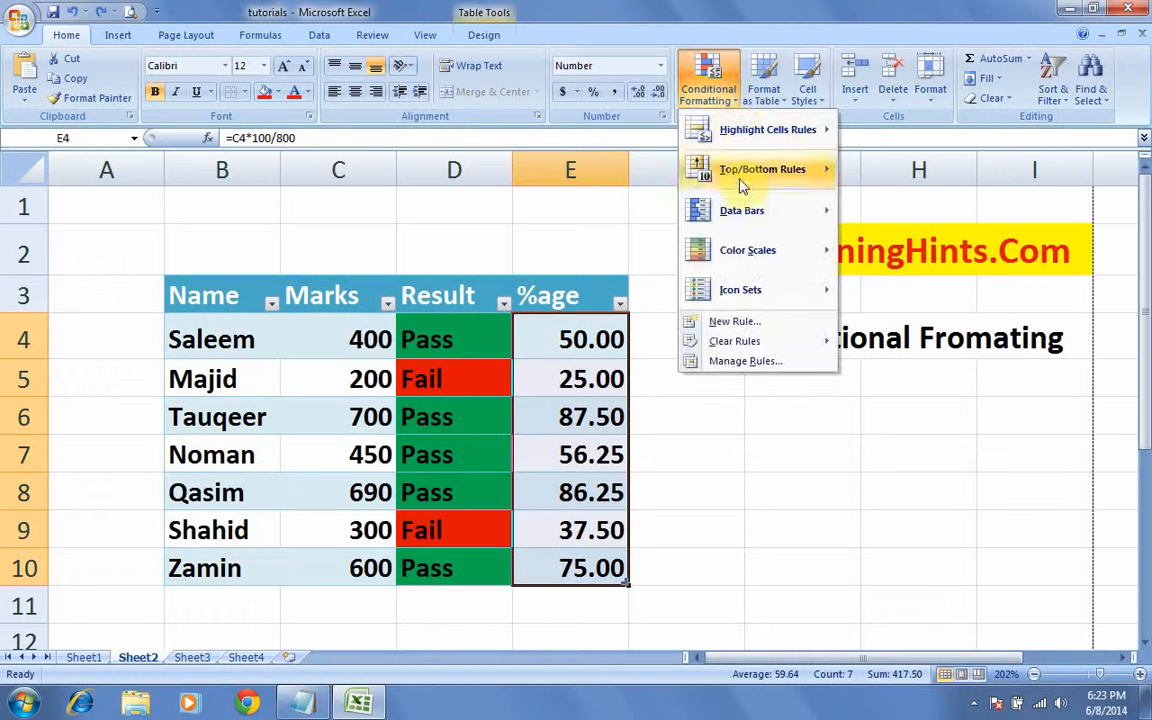
{"action": "mouse_move", "coordinate": [745, 213]}
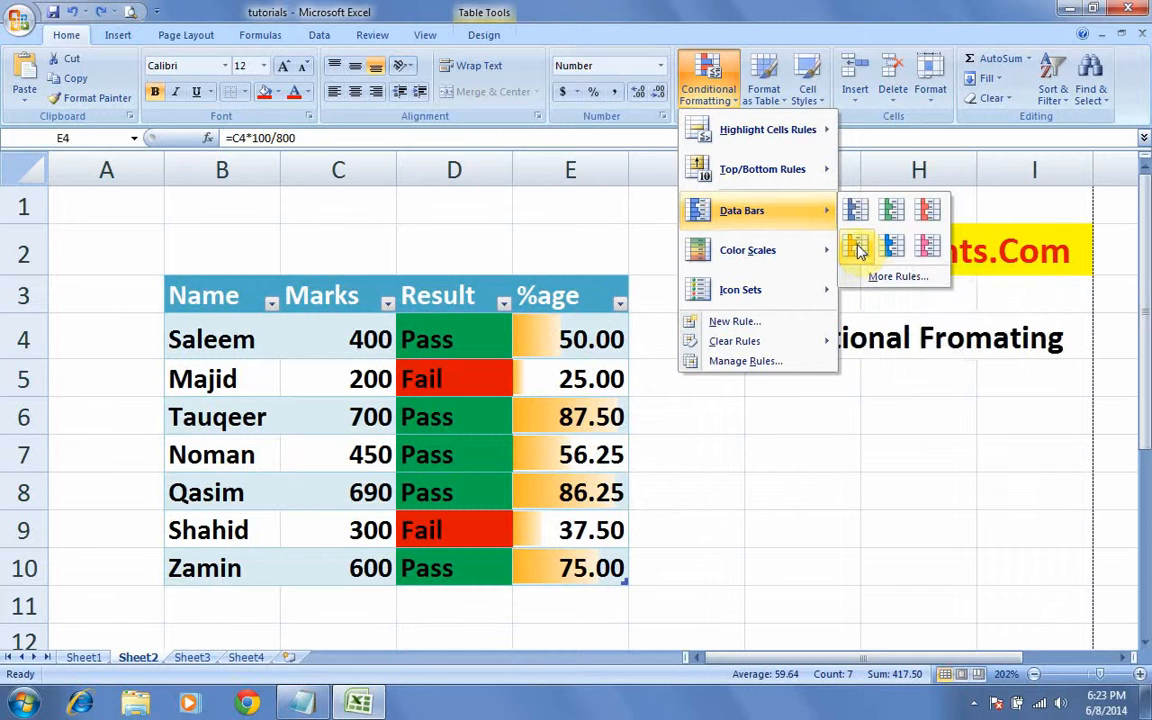
{"action": "left_click", "coordinate": [857, 247]}
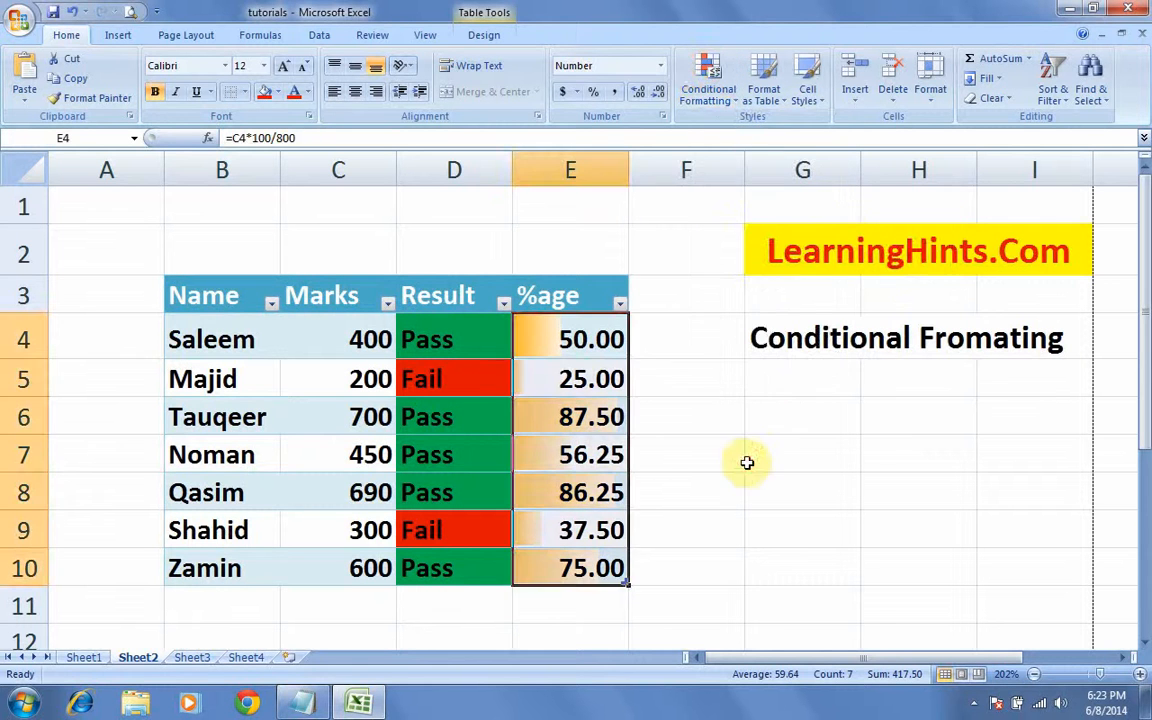
{"action": "left_click", "coordinate": [656, 457]}
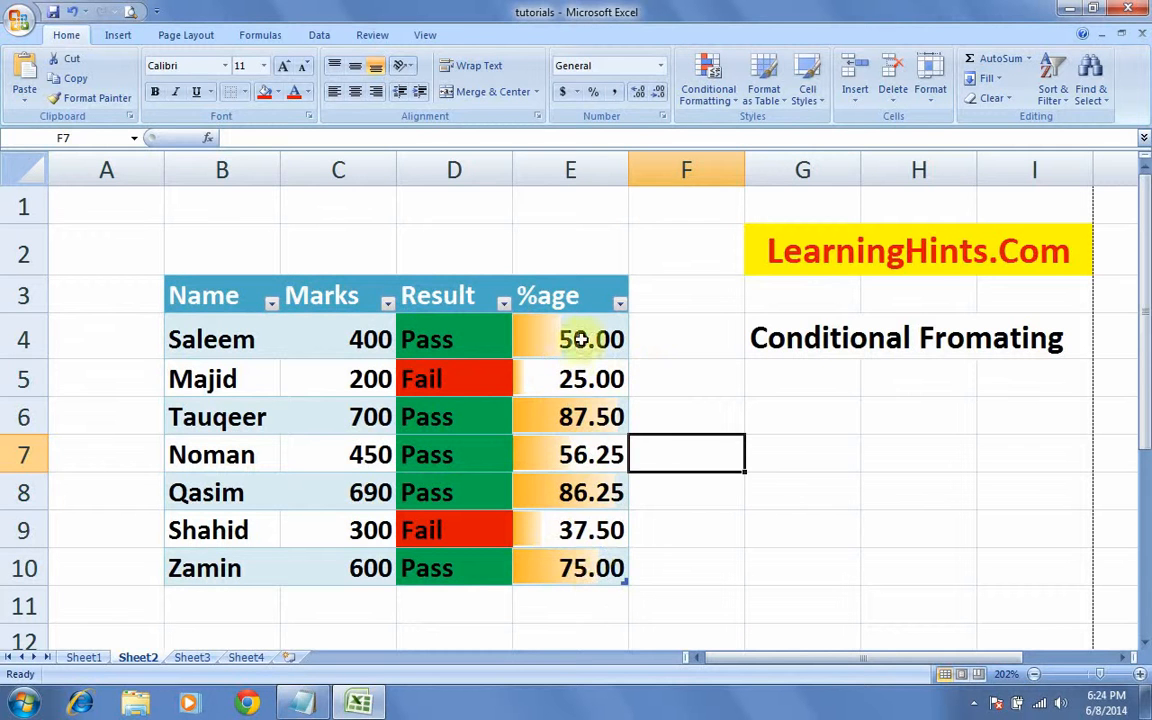
Step: Clear the conditional formatting rules from the %age cells E4:E10 only and deselect them
{"action": "left_click_drag", "start_coordinate": [580, 340], "coordinate": [597, 555]}
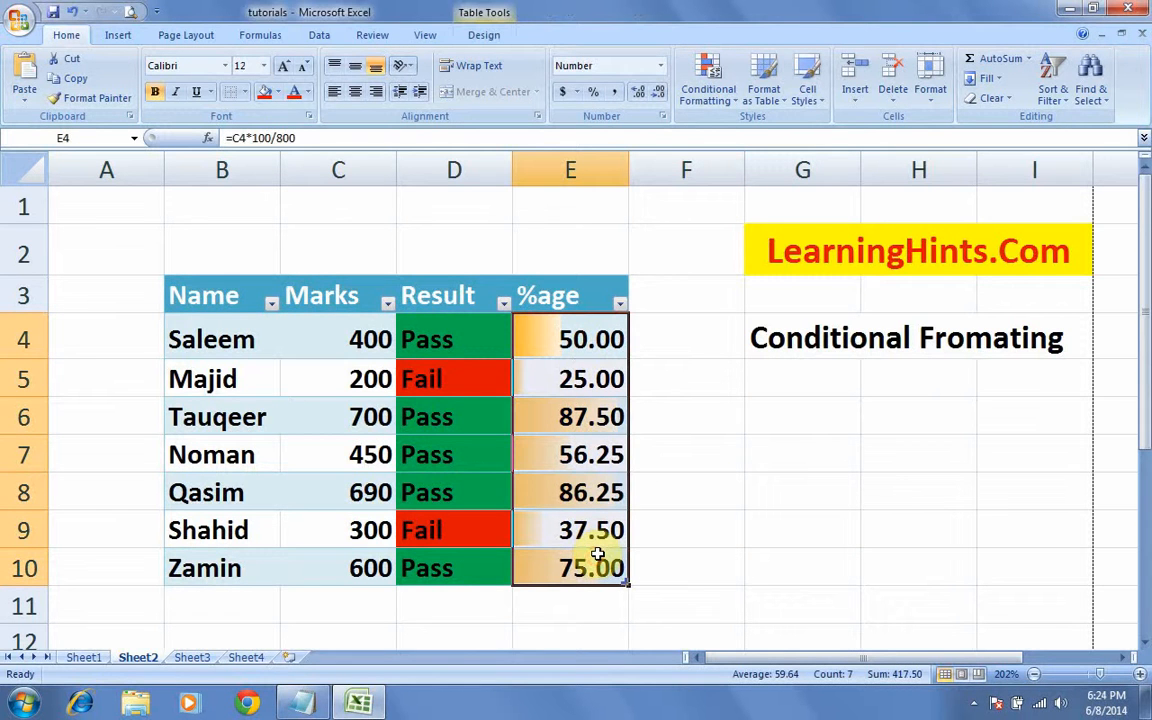
{"action": "left_click", "coordinate": [730, 95]}
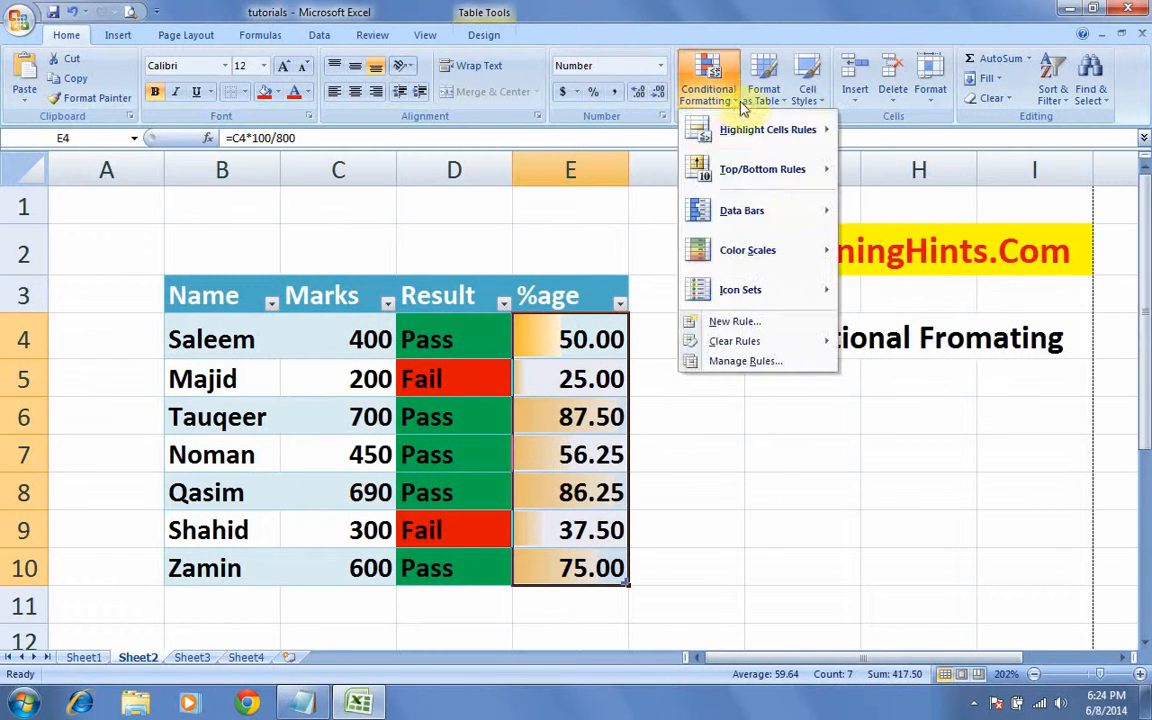
{"action": "mouse_move", "coordinate": [770, 347]}
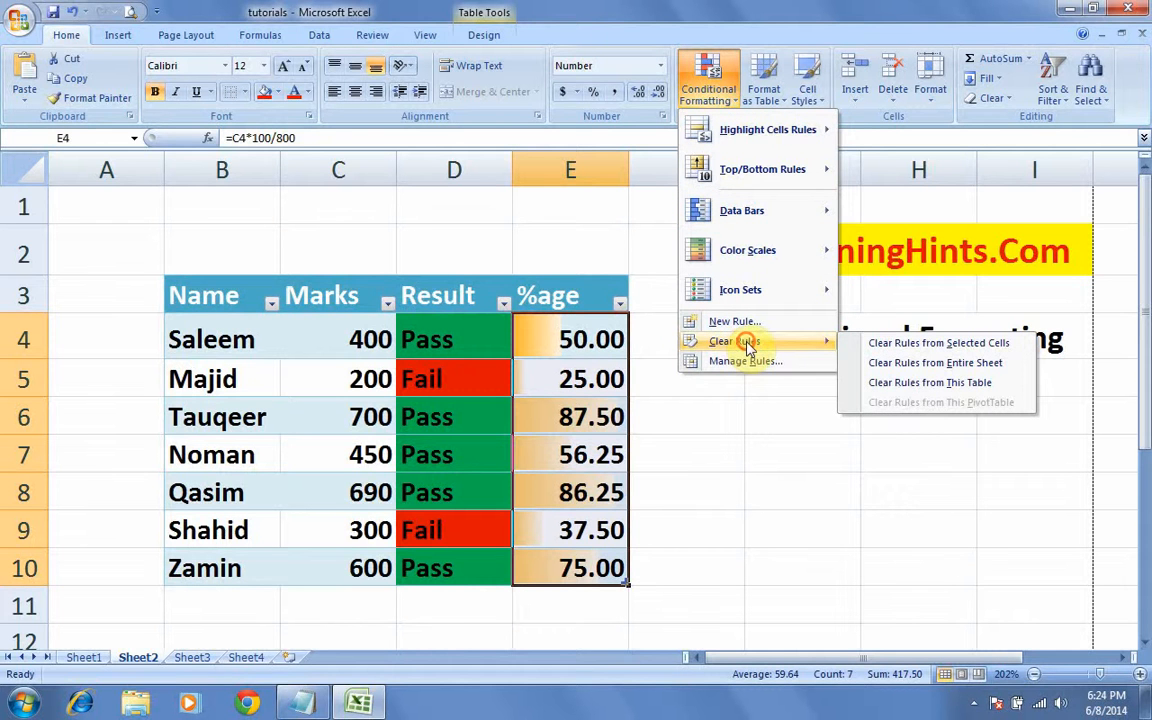
{"action": "left_click", "coordinate": [912, 345]}
{"action": "left_click", "coordinate": [676, 372]}
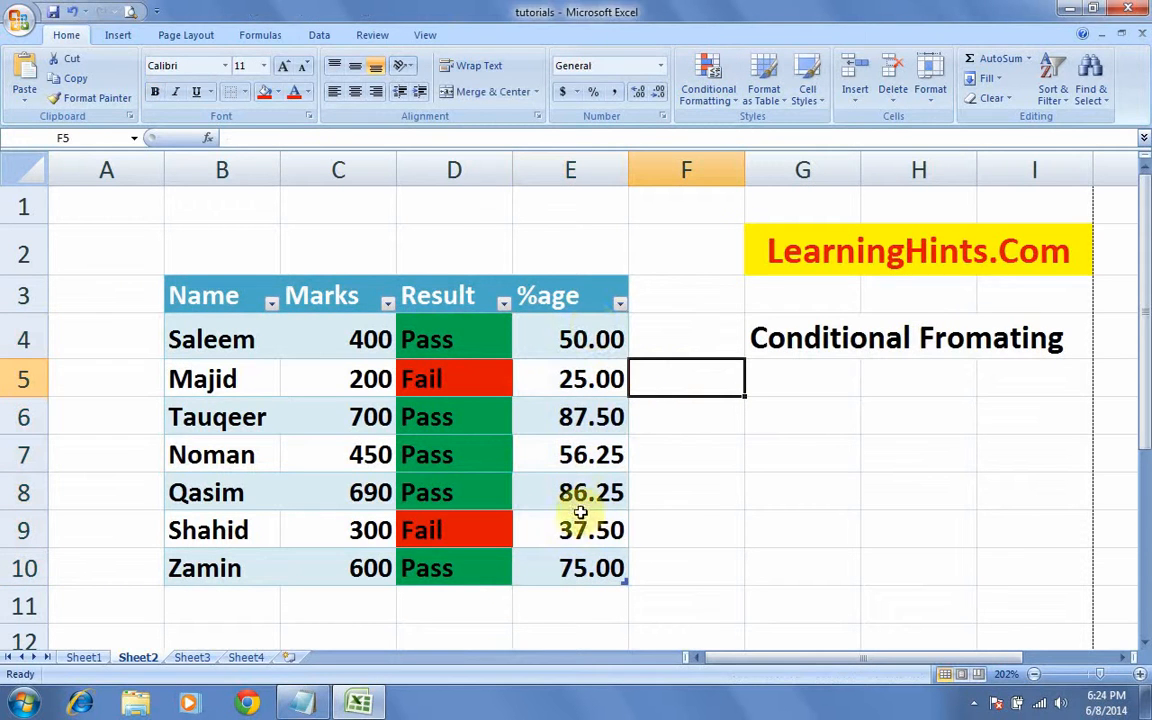
Step: Apply the four-level signal bar icon set to the %age cells E4:E10 and deselect the range
{"action": "left_click_drag", "start_coordinate": [589, 342], "coordinate": [588, 568]}
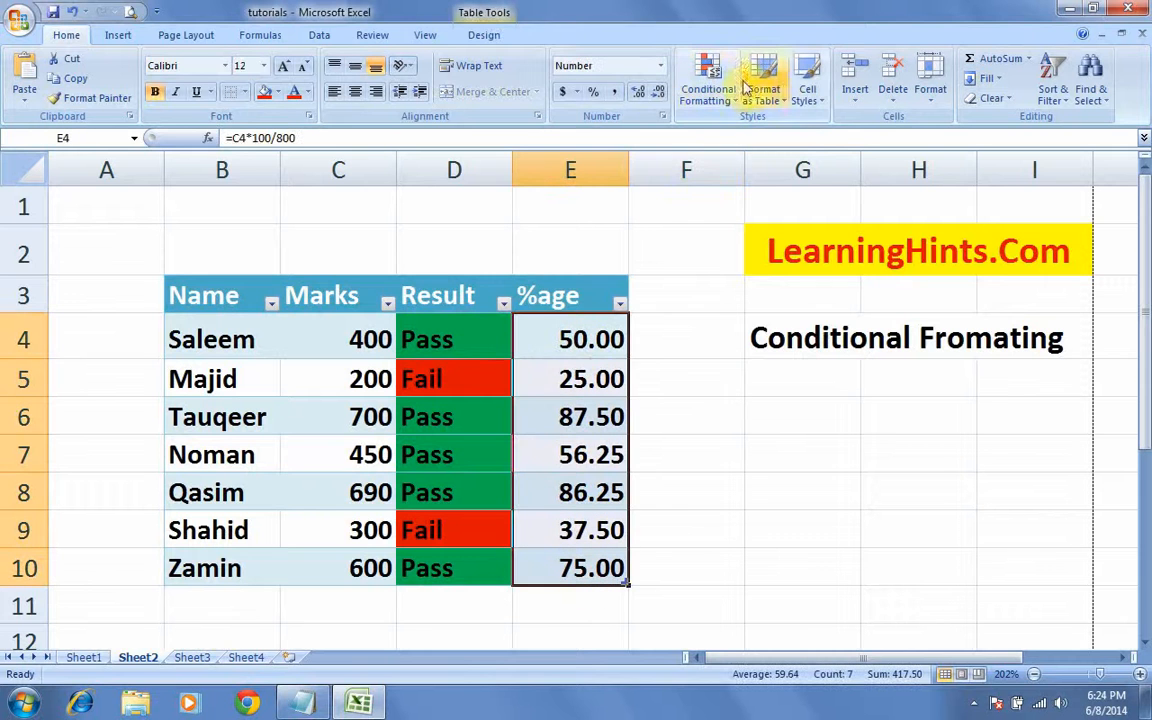
{"action": "left_click", "coordinate": [738, 100]}
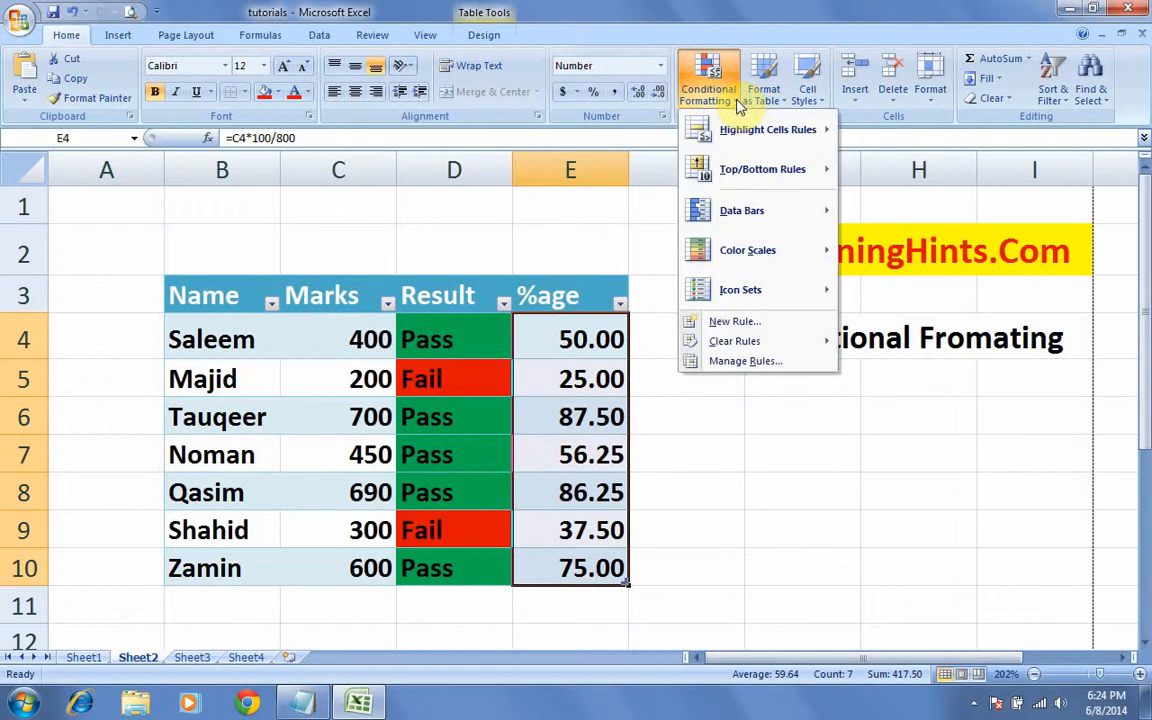
{"action": "mouse_move", "coordinate": [765, 262]}
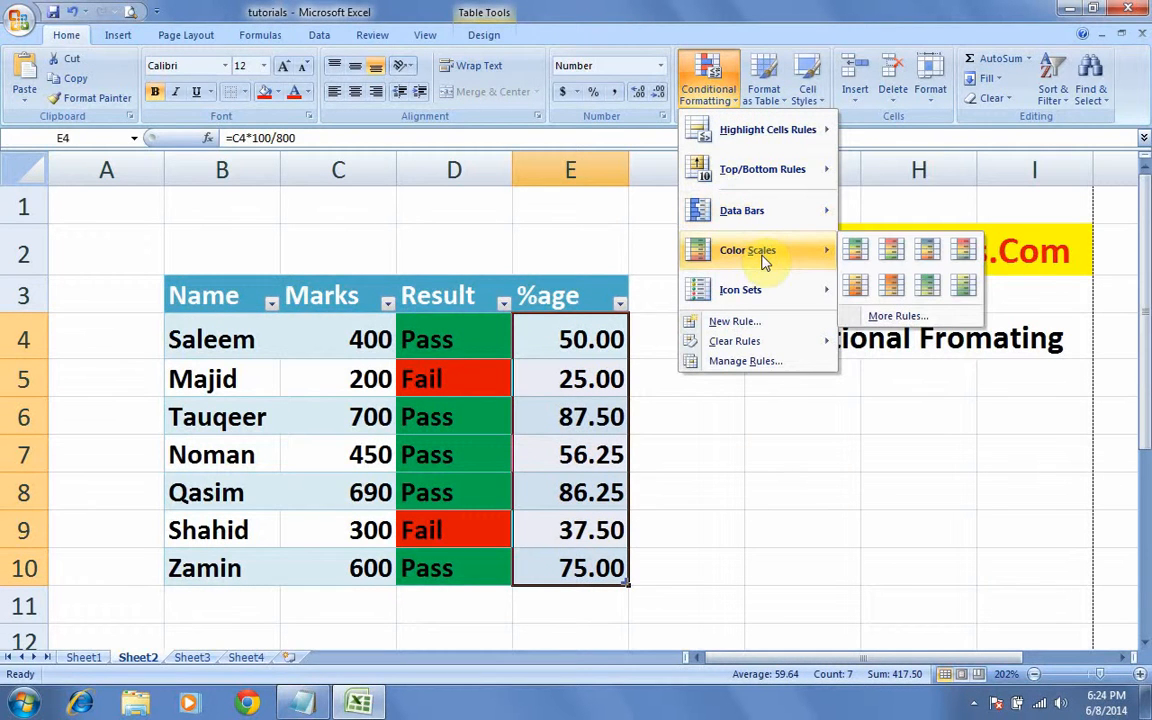
{"action": "mouse_move", "coordinate": [762, 290]}
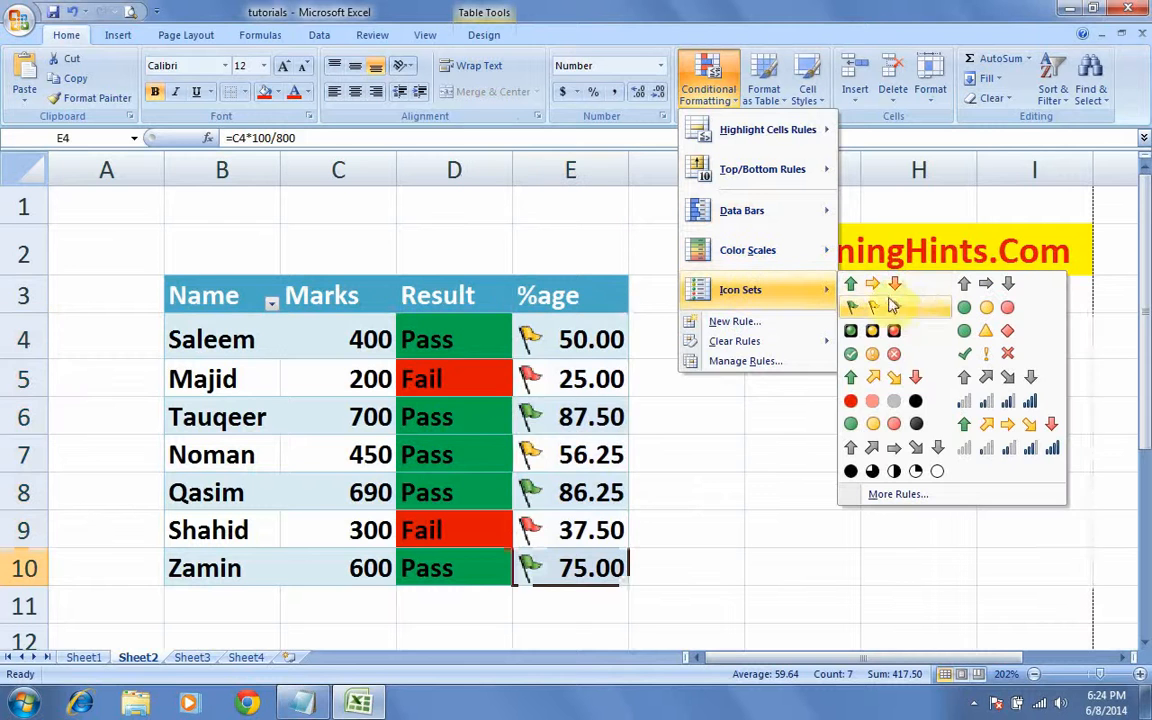
{"action": "left_click", "coordinate": [992, 410]}
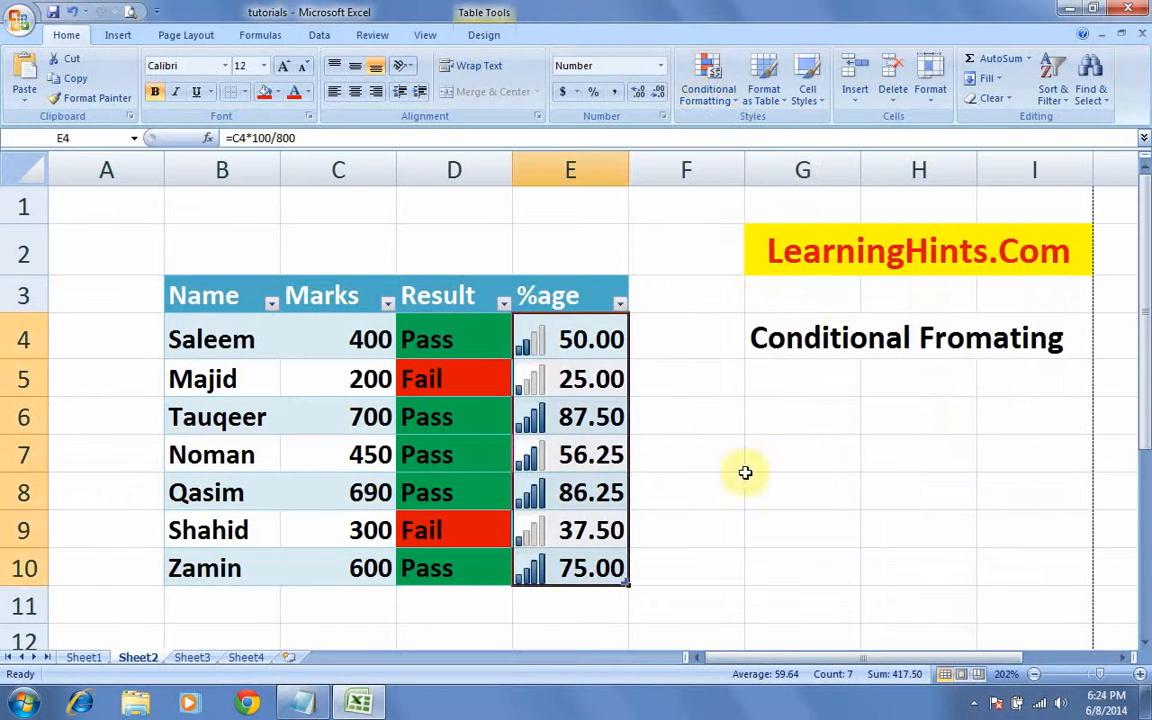
{"action": "left_click", "coordinate": [545, 422]}
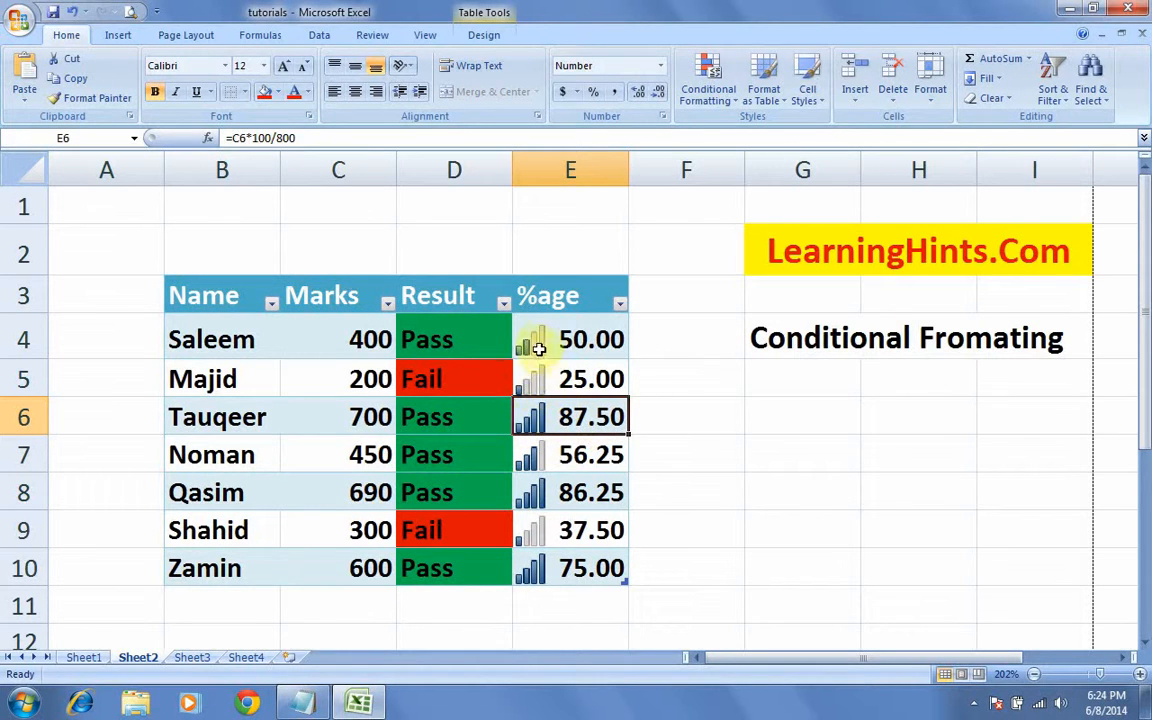
Step: Change the marks in cell C9 to 600 to test the icon set
{"action": "left_click", "coordinate": [345, 537]}
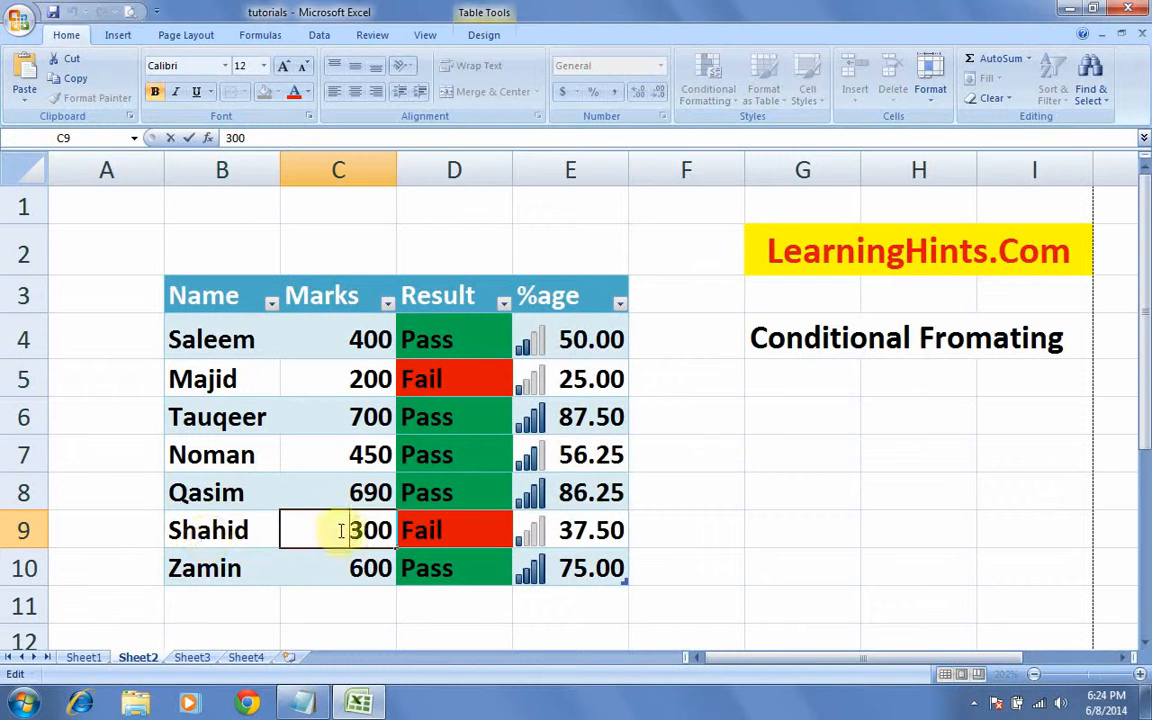
{"action": "double_click", "coordinate": [355, 531]}
{"action": "left_click_drag", "start_coordinate": [364, 532], "coordinate": [358, 532]}
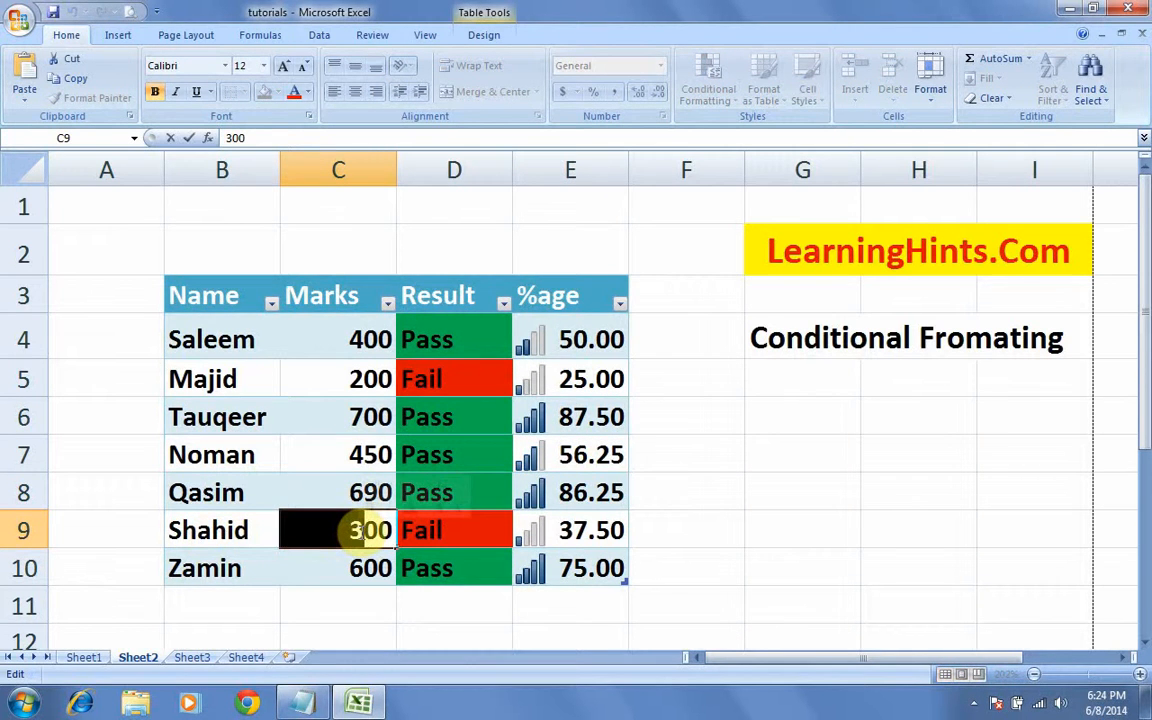
{"action": "type", "text": "6"}
{"action": "key", "text": "Return"}
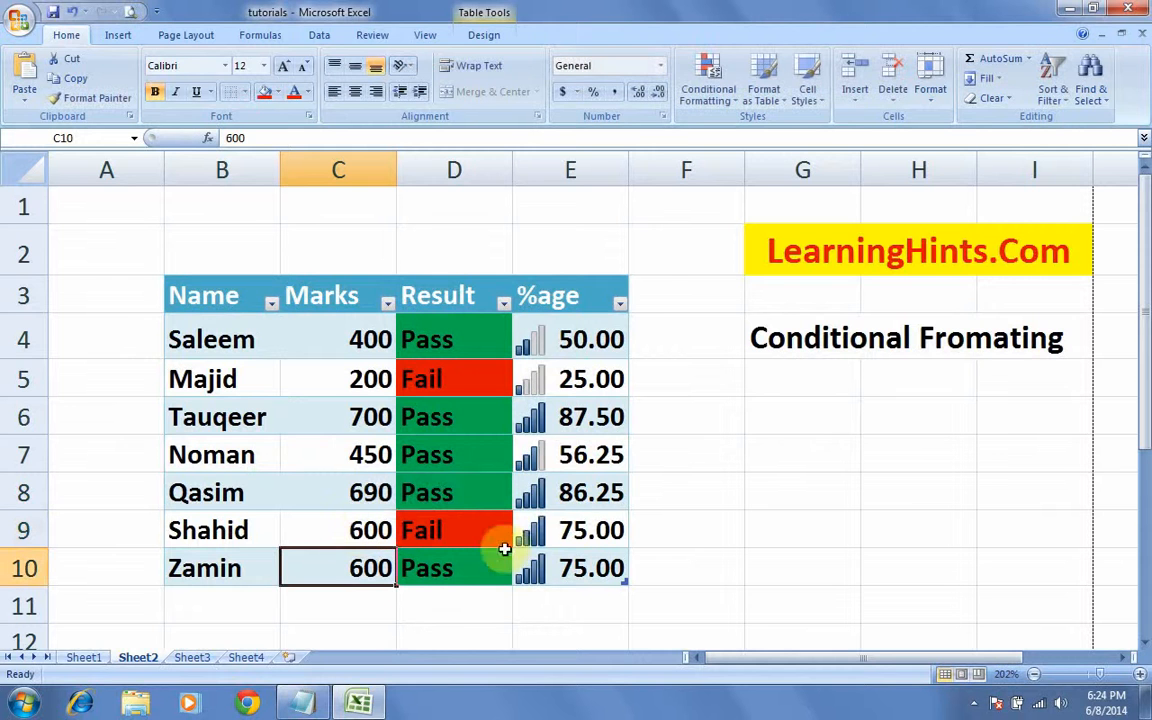
Step: Set the marks in cell C9 to 200 to test the icon set with a low value
{"action": "double_click", "coordinate": [345, 530]}
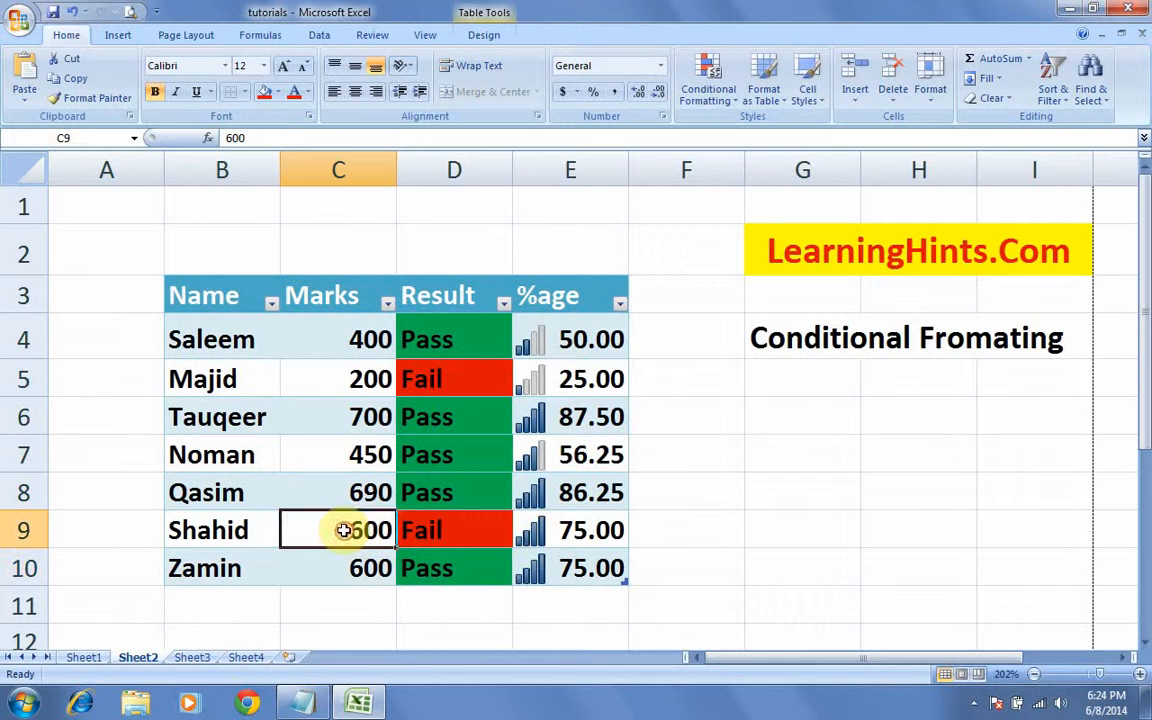
{"action": "left_click_drag", "start_coordinate": [346, 530], "coordinate": [362, 531]}
{"action": "type", "text": "2"}
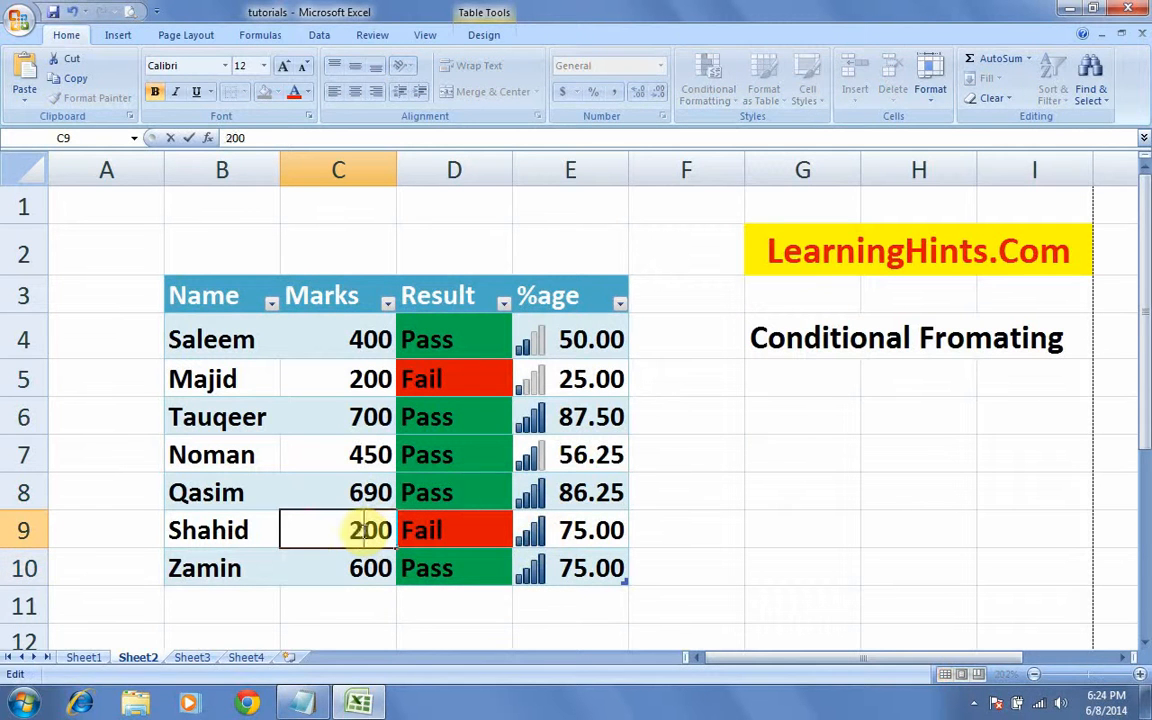
{"action": "key", "text": "Return"}
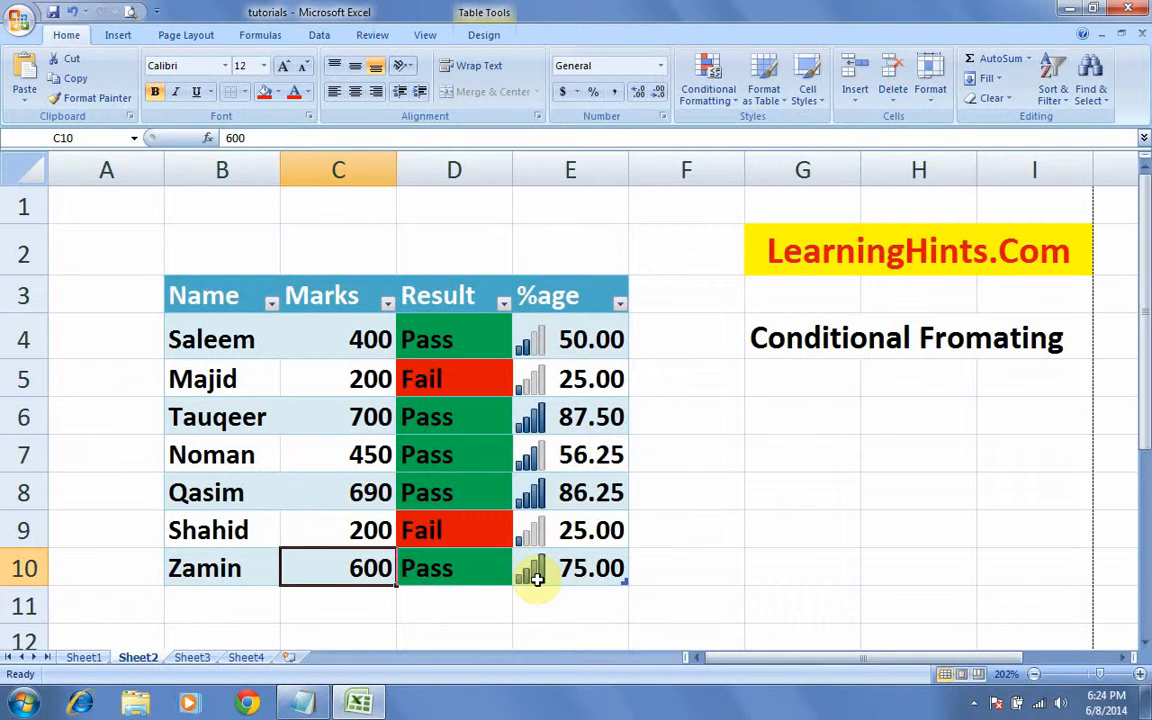
{"action": "left_click", "coordinate": [684, 447]}
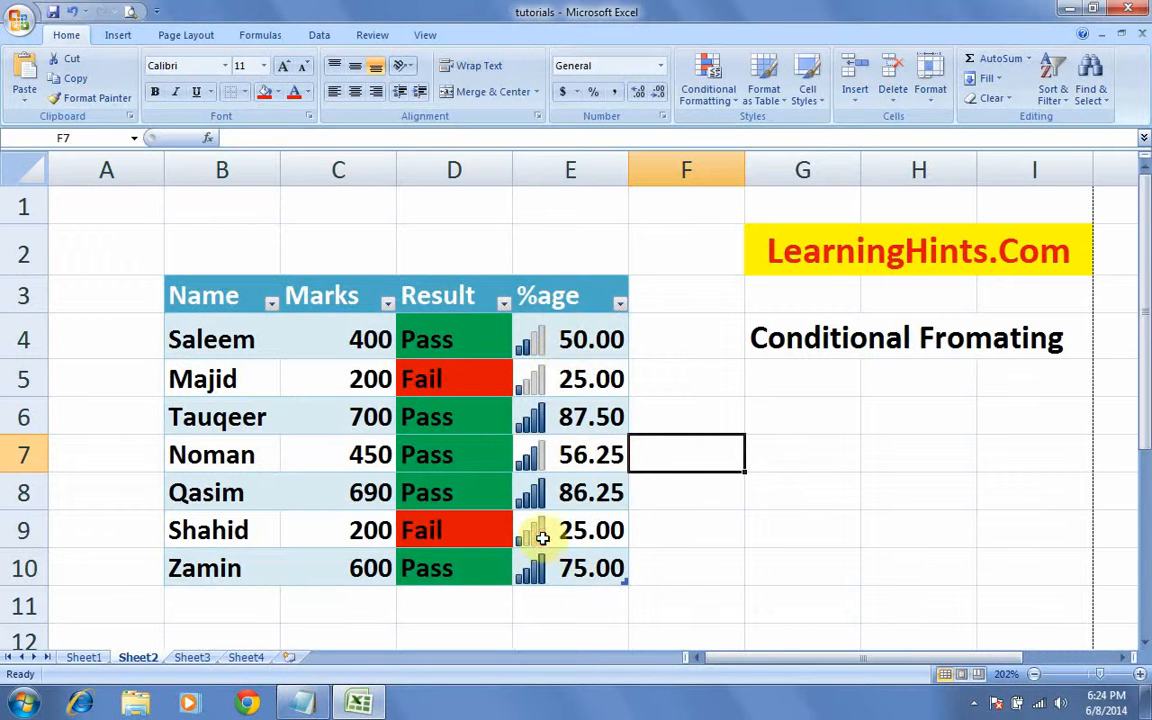
{"action": "left_click", "coordinate": [588, 533]}
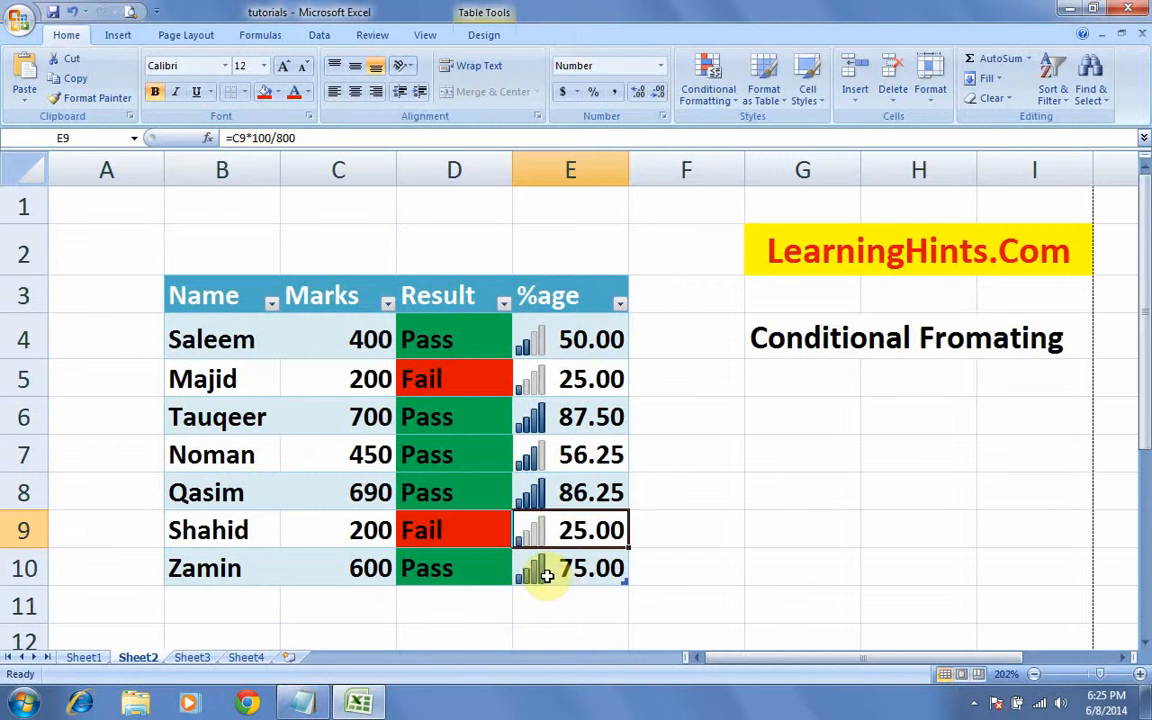
{"action": "left_click", "coordinate": [733, 104]}
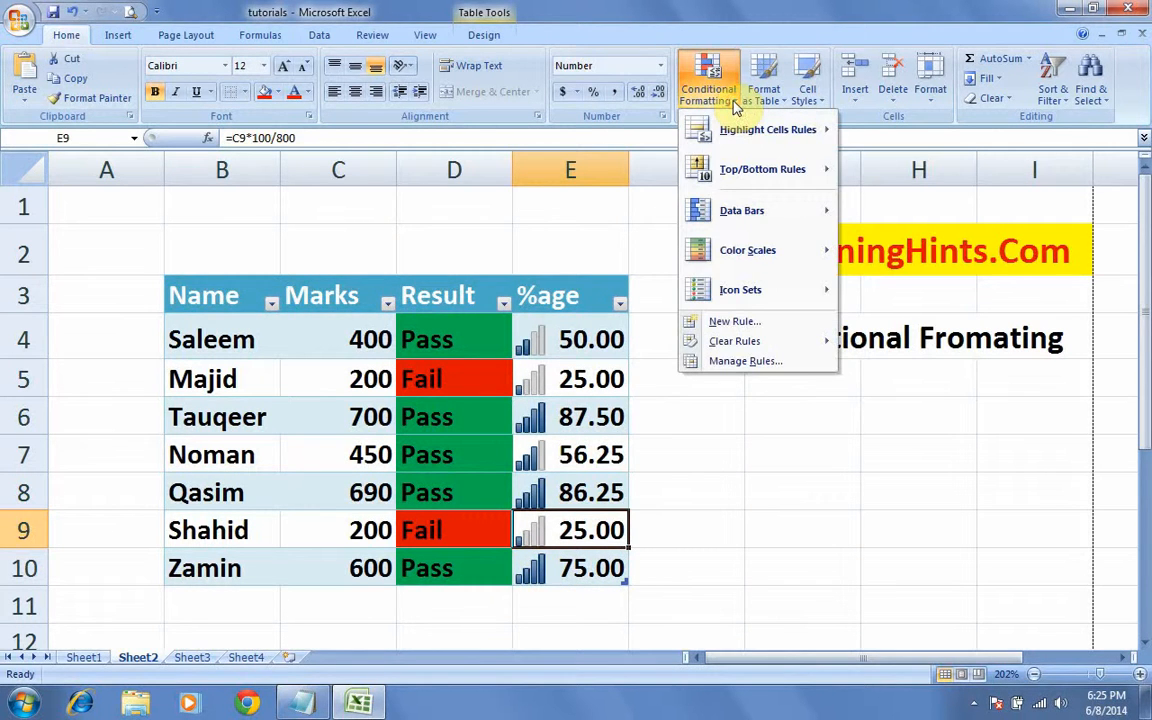
{"action": "left_click", "coordinate": [764, 517]}
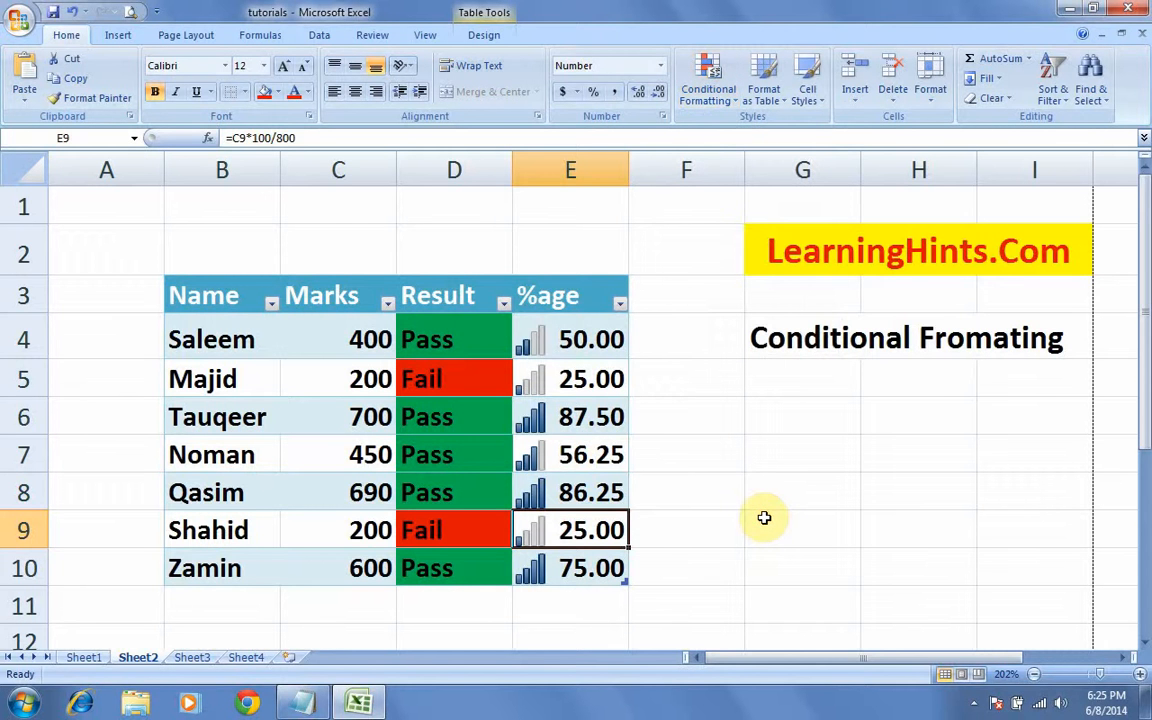
{"action": "left_click", "coordinate": [464, 340]}
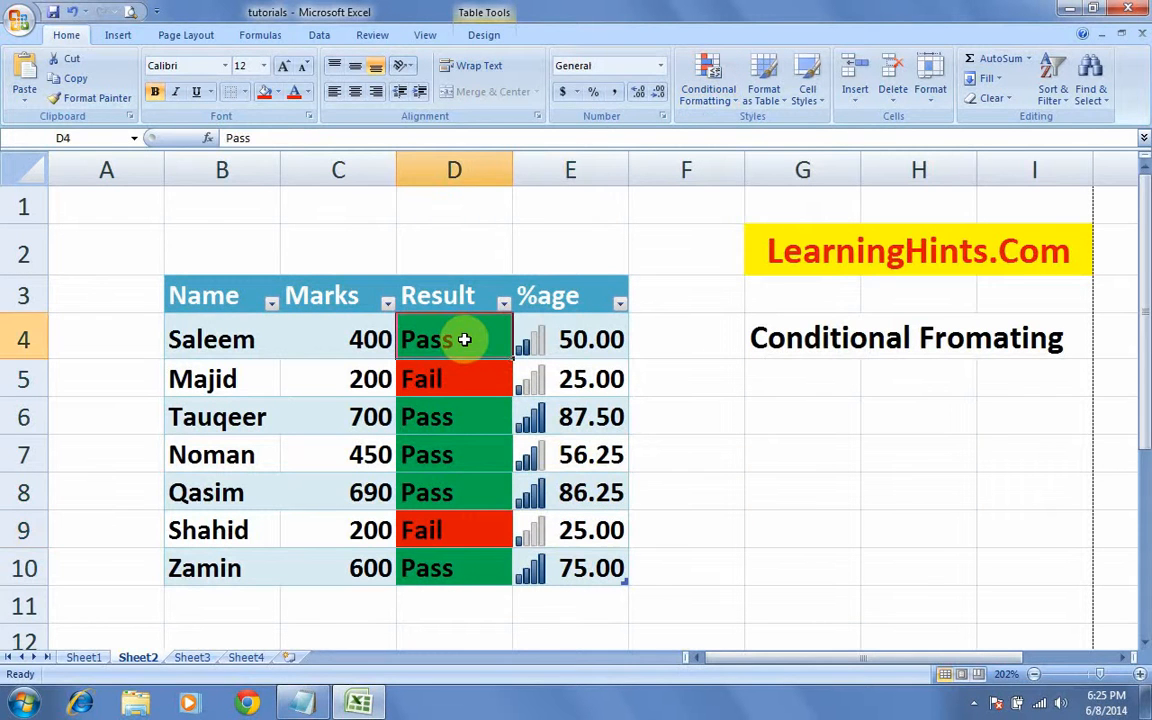